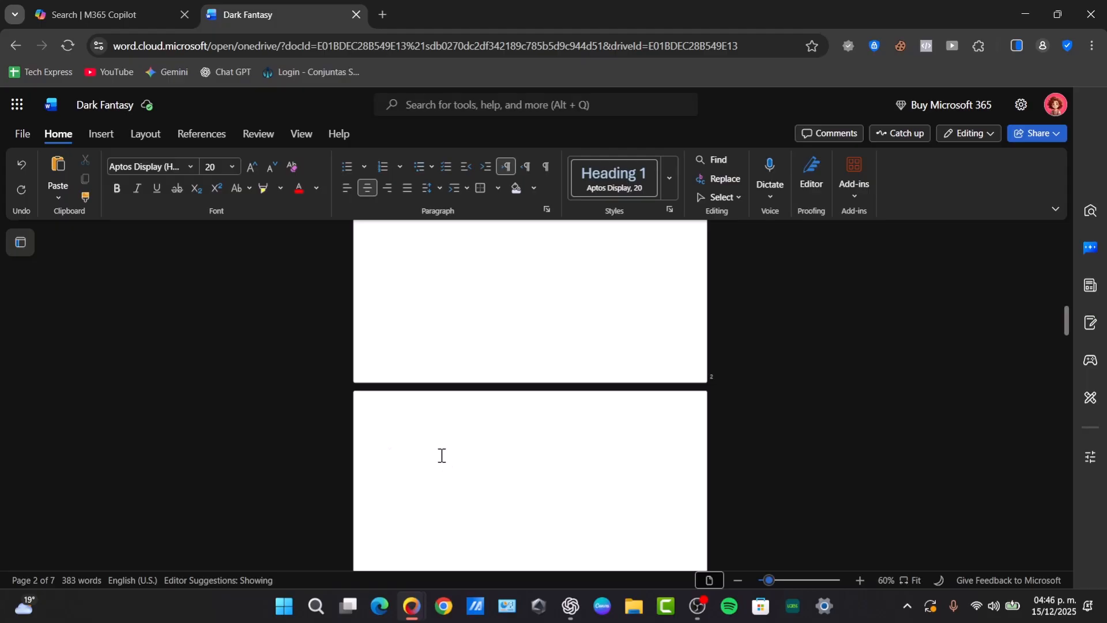
# Put the cursor on the empty Heading 2 line at the top of page 3
pyautogui.click(499, 482)
pyautogui.scroll(-3, 499, 482)
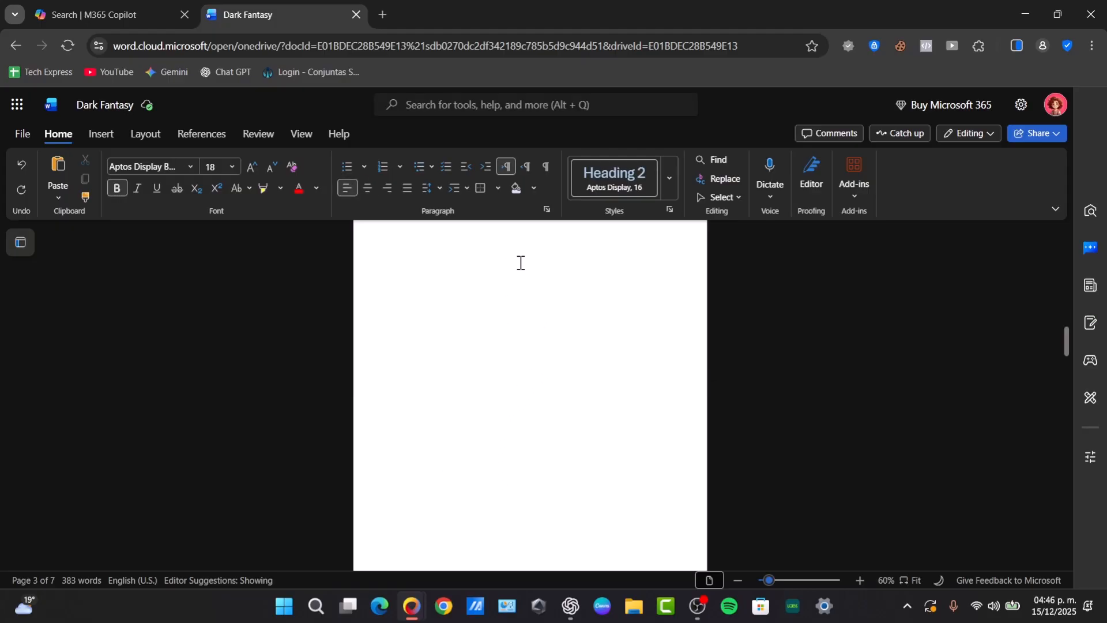
# Type 'Table' on page 3's heading line, then delete the mistyped text below it
pyautogui.write('Table Of Content')
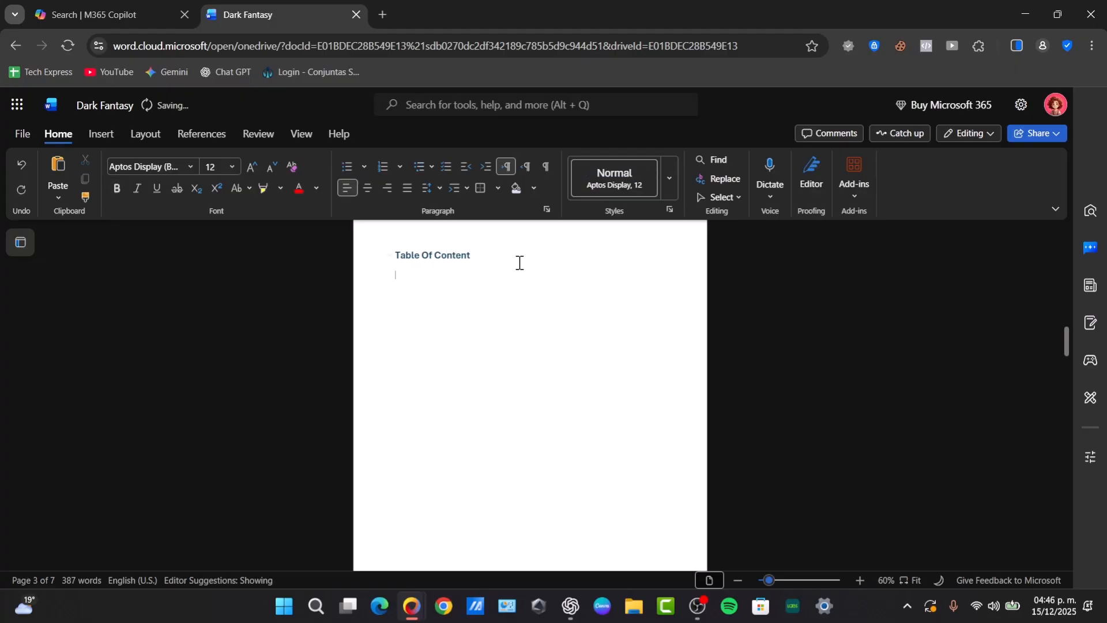
pyautogui.scroll(-7, 519, 275)
pyautogui.scroll(7, 507, 375)
pyautogui.press('BackSpace')
pyautogui.press('BackSpace')
pyautogui.press('BackSpace')
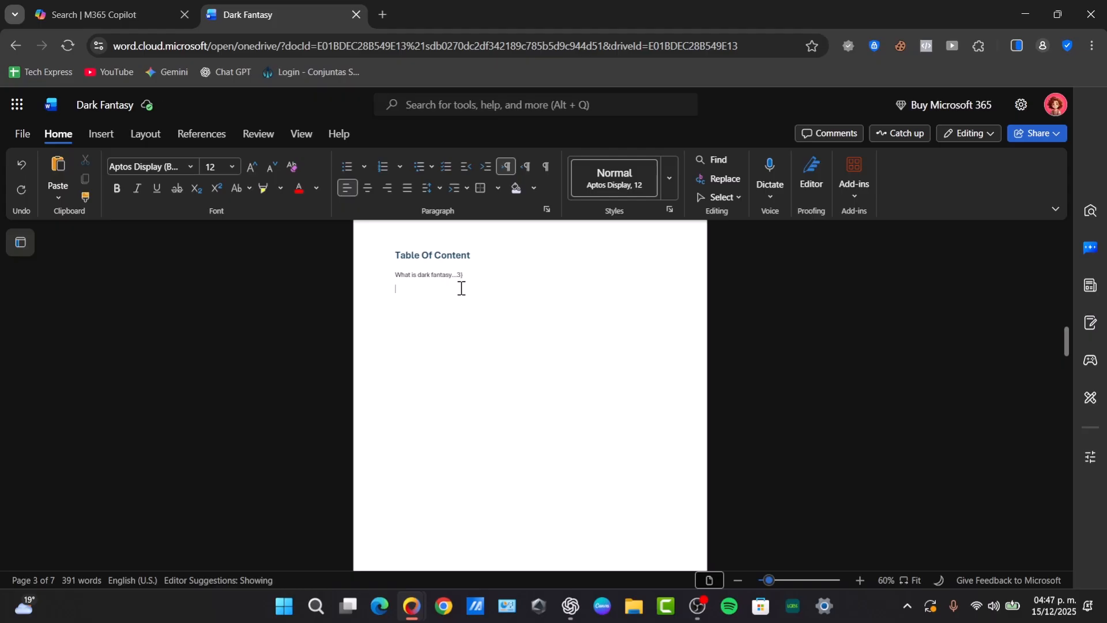
pyautogui.scroll(10, 462, 289)
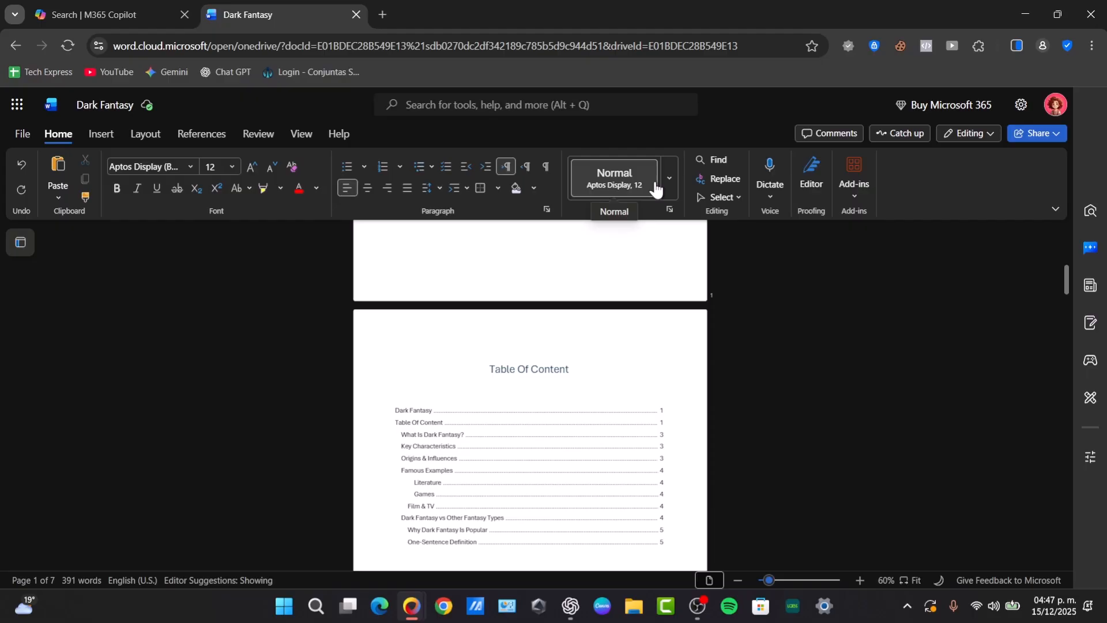
pyautogui.scroll(5, 583, 443)
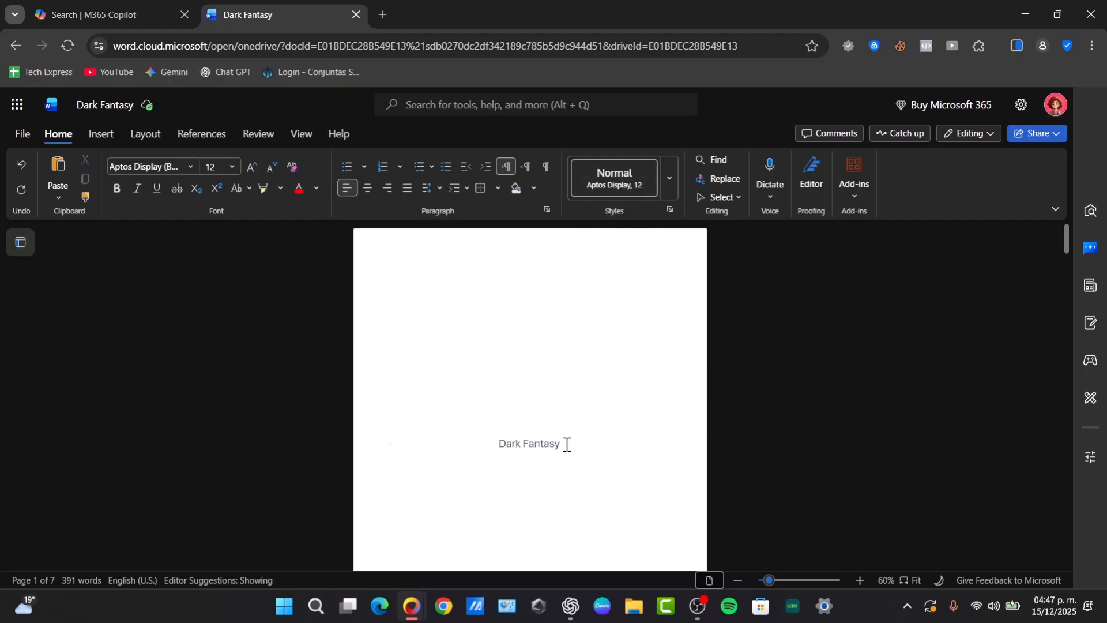
# Select the whole Dark Fantasy title line
pyautogui.click(541, 446)
pyautogui.tripleClick(541, 445)
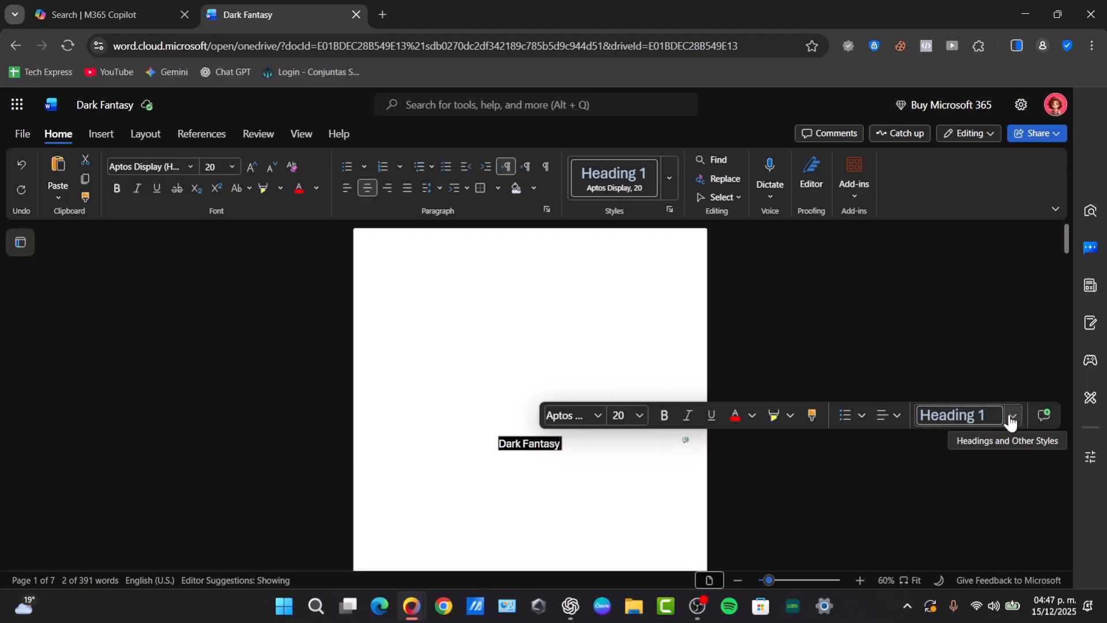
pyautogui.scroll(-5, 868, 453)
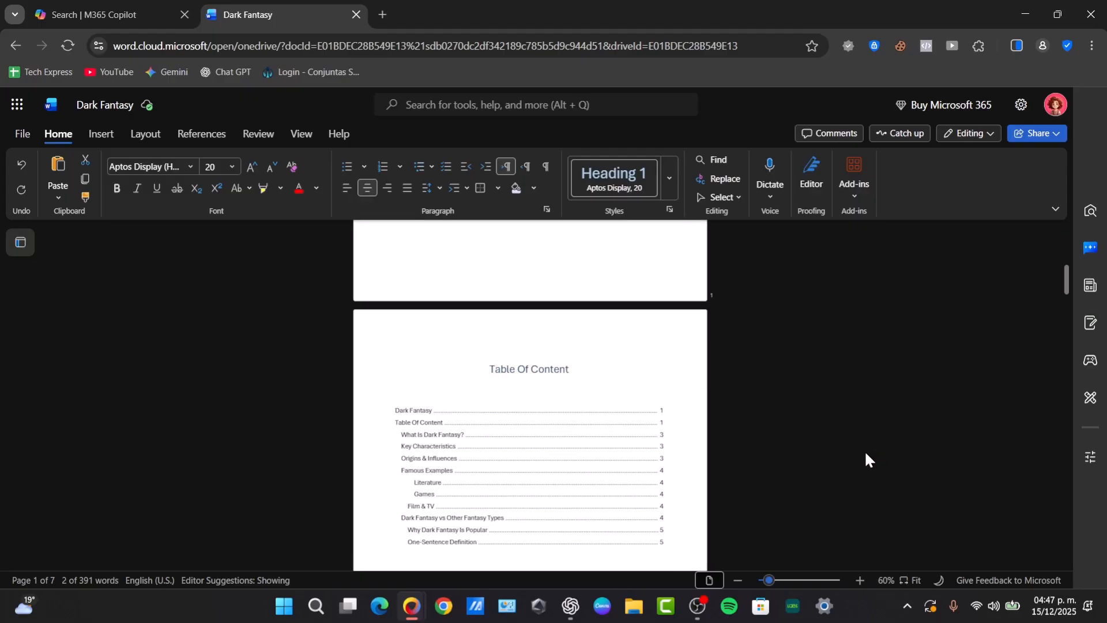
pyautogui.scroll(-3, 533, 395)
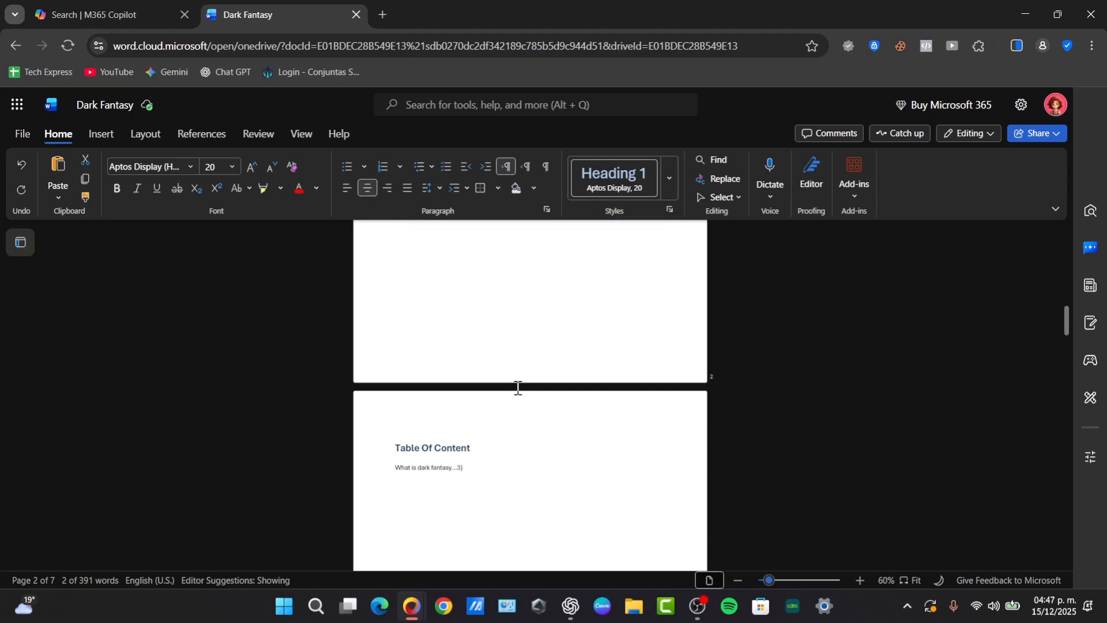
# Undo the inserted table of contents and the typed heading text
pyautogui.hotkey('ctrl', 'z')
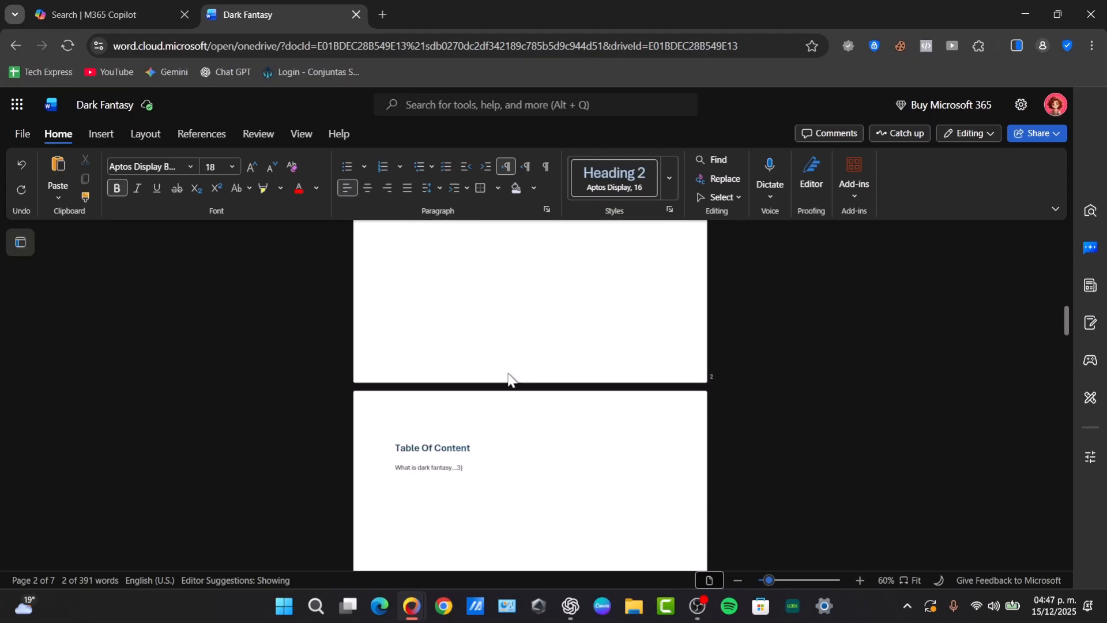
pyautogui.press('BackSpace')
pyautogui.scroll(3, 510, 369)
pyautogui.scroll(-6, 519, 385)
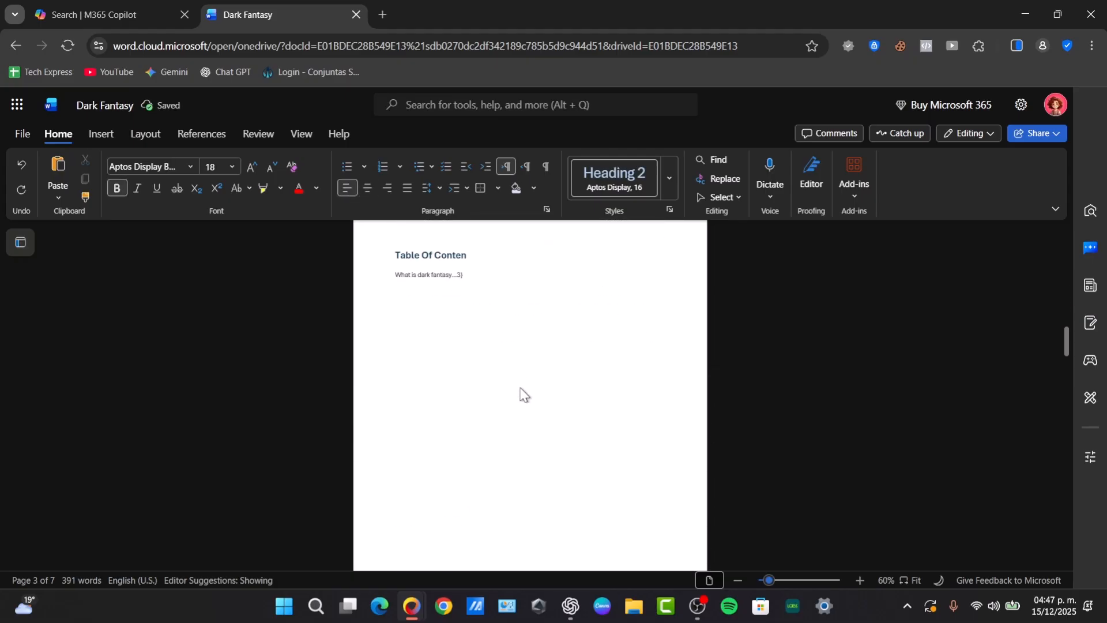
pyautogui.rightClick(520, 387)
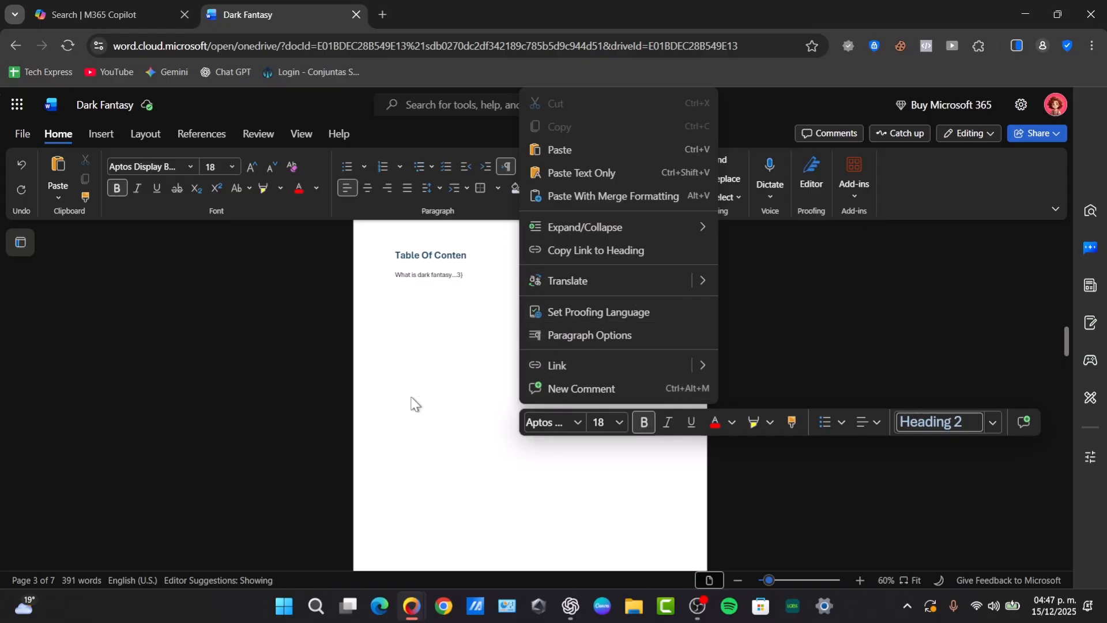
pyautogui.click(404, 401)
pyautogui.scroll(-5, 445, 460)
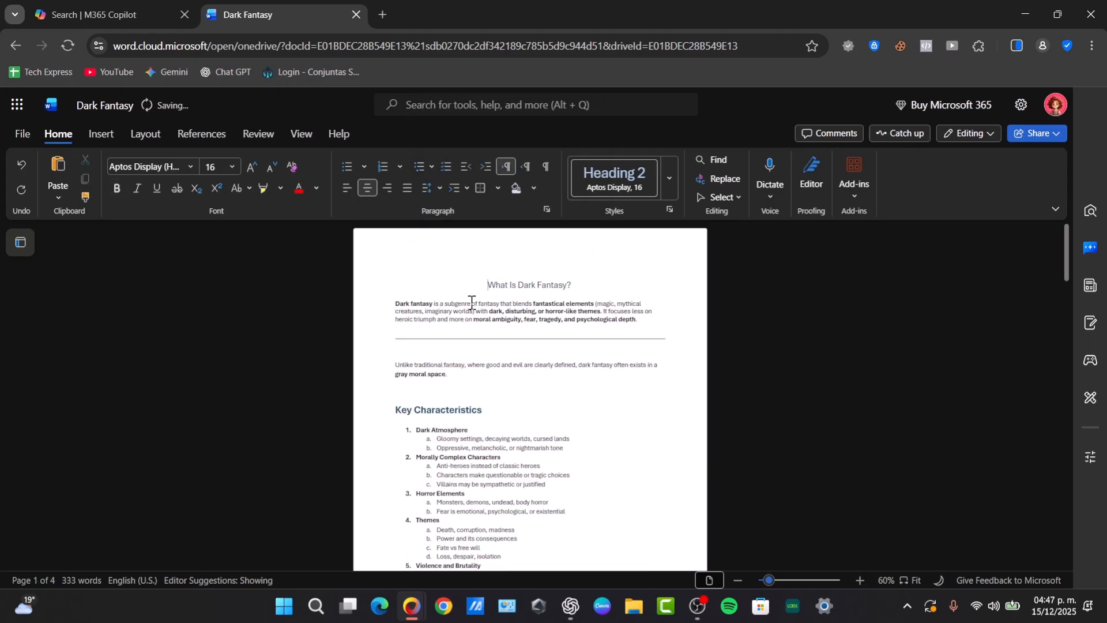
# Insert a page break at the top, try a 'DARK FANTASY' title, then delete it
pyautogui.hotkey('ctrl', 'Return')
pyautogui.scroll(3, 472, 304)
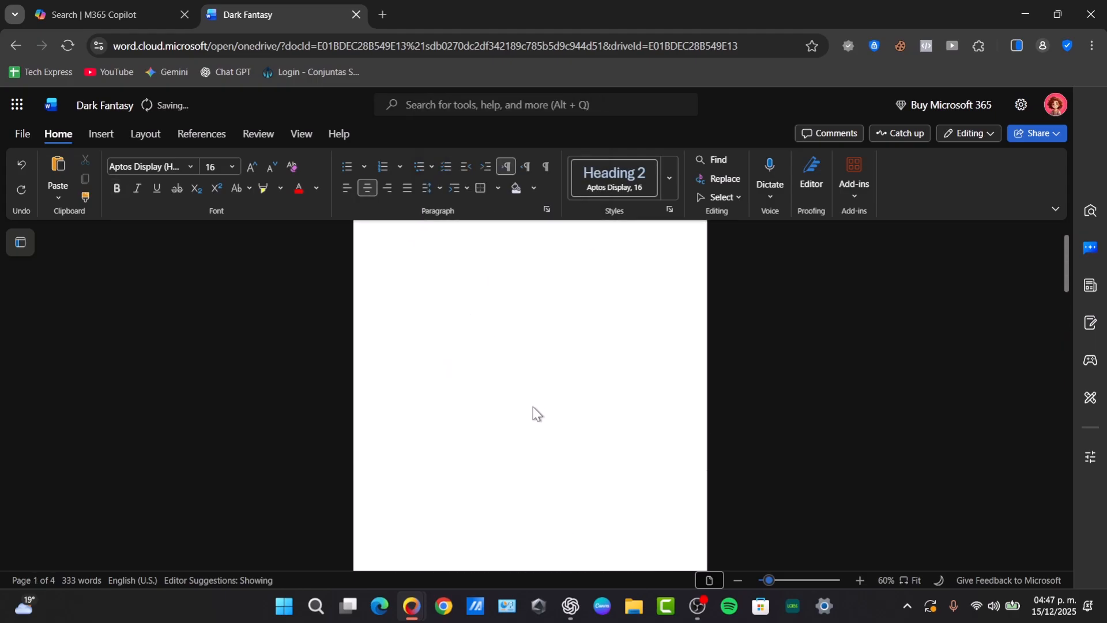
pyautogui.scroll(1, 522, 326)
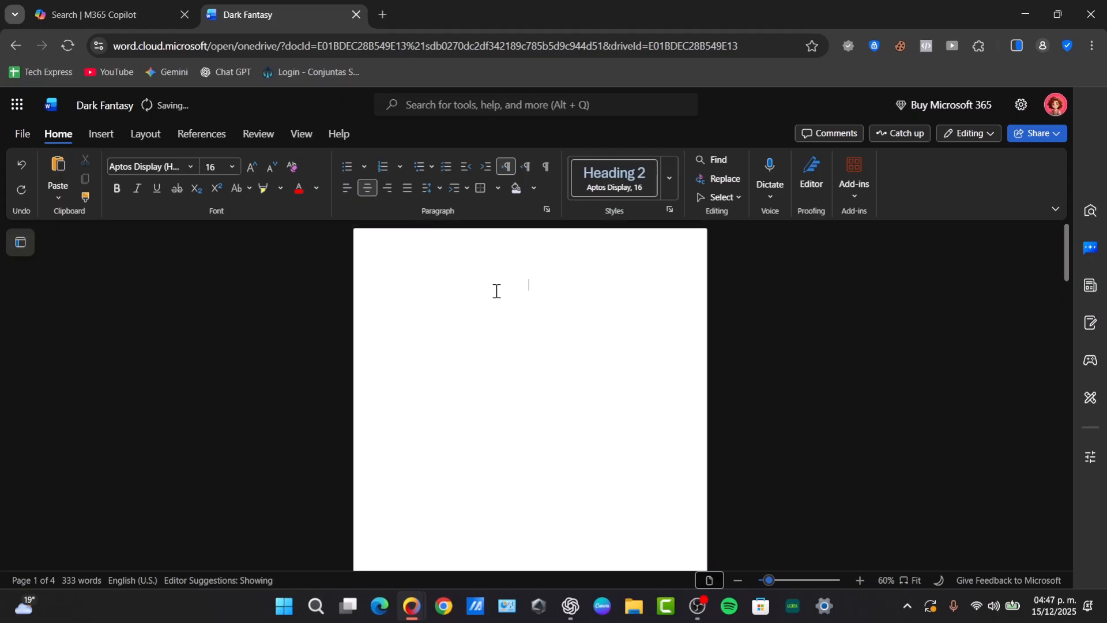
pyautogui.write('FANTASY')
pyautogui.doubleClick(507, 291)
pyautogui.click(517, 287)
pyautogui.press('Return')
pyautogui.press('Return')
pyautogui.press('BackSpace')
pyautogui.press('BackSpace')
pyautogui.press('BackSpace')
pyautogui.tripleClick(520, 286)
pyautogui.press('BackSpace')
pyautogui.press('BackSpace')
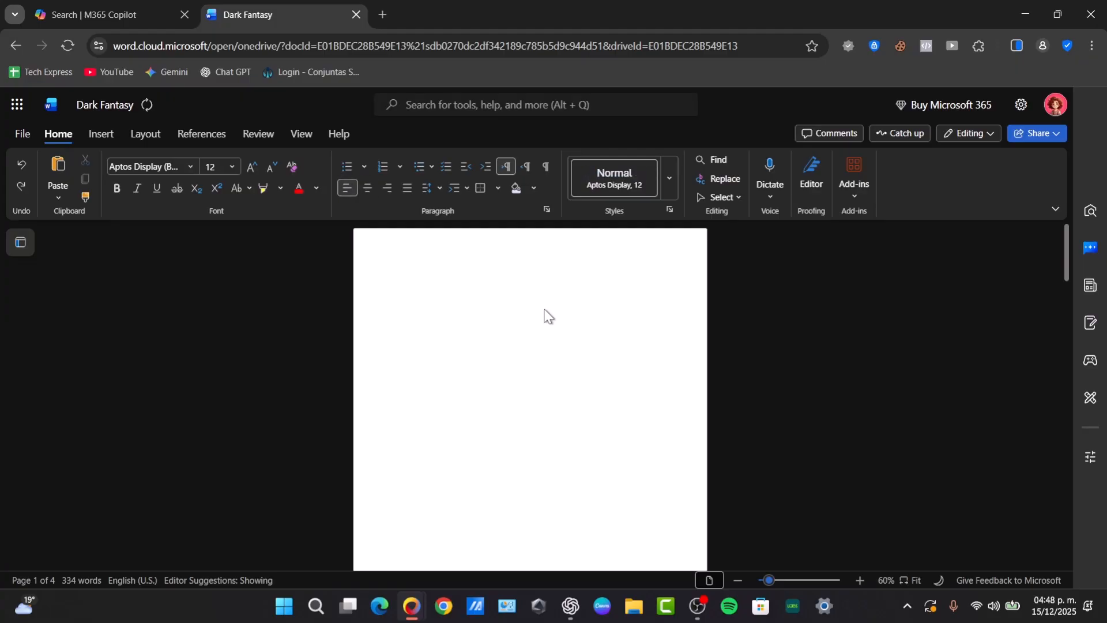
# Type 'Dark Fantasy' on the new first page and style it Heading 1
pyautogui.scroll(-10, 552, 415)
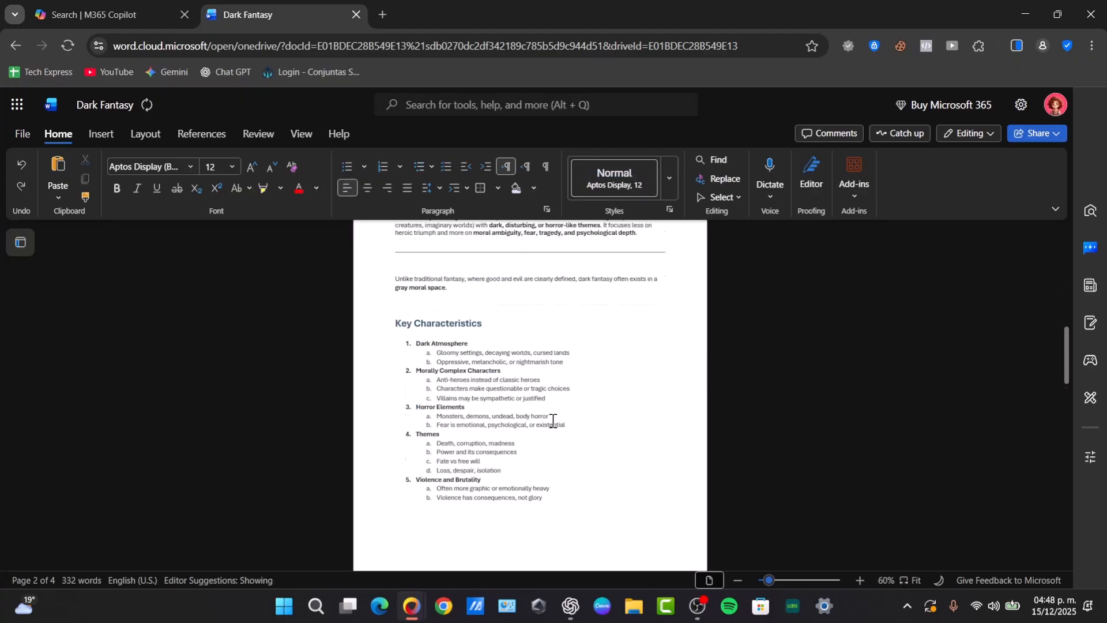
pyautogui.scroll(3, 545, 392)
pyautogui.scroll(8, 497, 323)
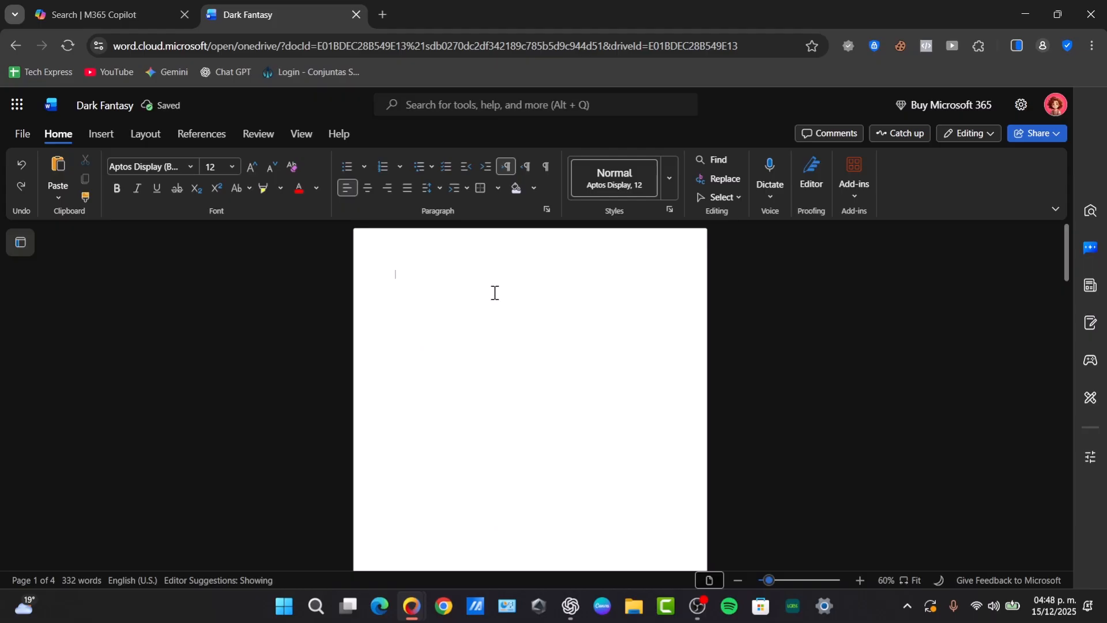
pyautogui.write('Dark Fantasy')
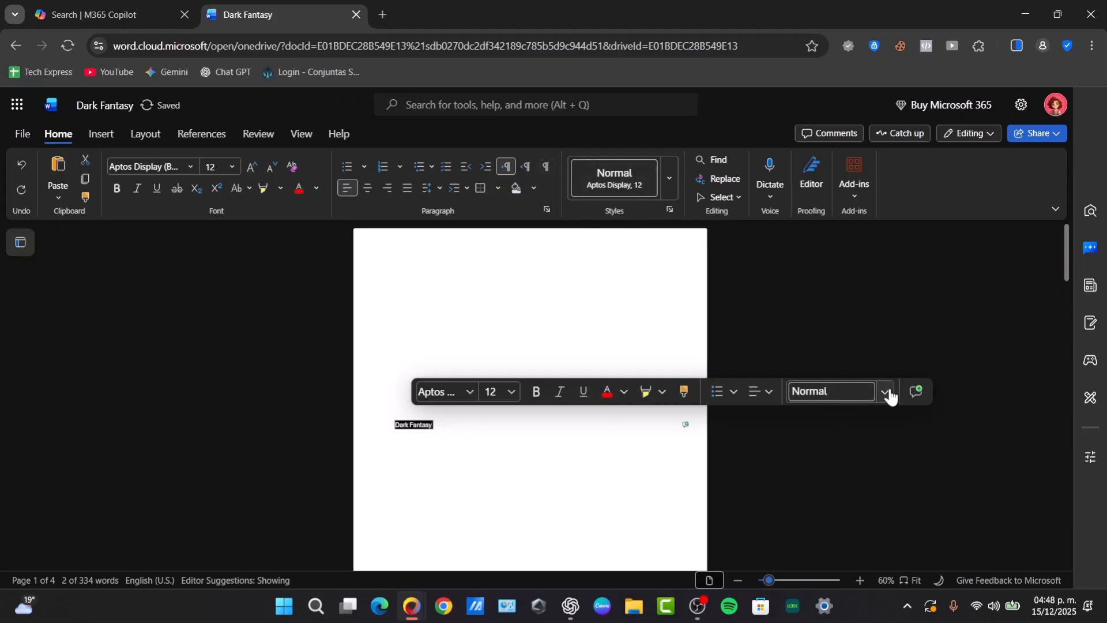
pyautogui.click(885, 392)
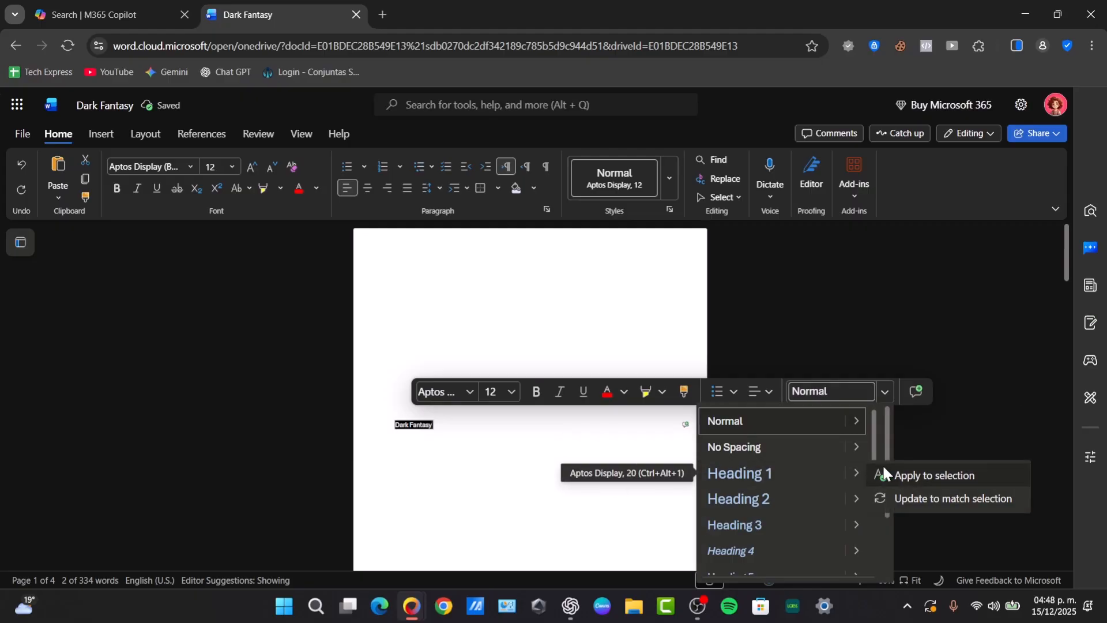
pyautogui.click(885, 468)
# Remove the empty bullet after the Film & TV list
pyautogui.scroll(-3, 728, 473)
pyautogui.click(583, 432)
pyautogui.scroll(-10, 583, 430)
pyautogui.scroll(-5, 583, 424)
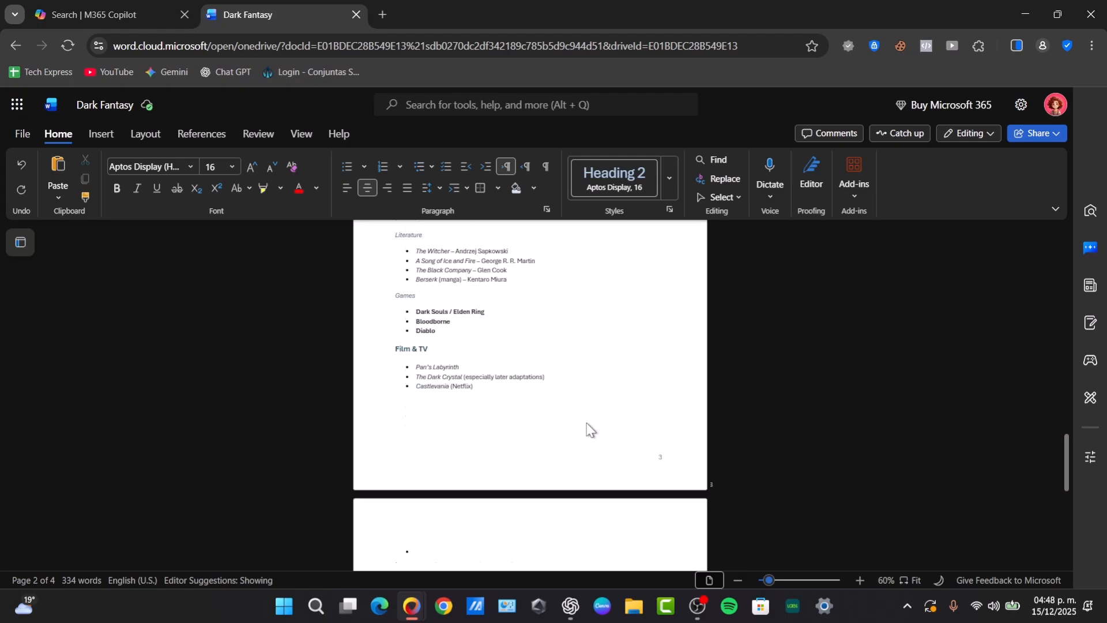
pyautogui.scroll(2, 580, 437)
pyautogui.scroll(-4, 455, 425)
pyautogui.click(431, 335)
pyautogui.press('BackSpace')
pyautogui.press('BackSpace')
pyautogui.press('BackSpace')
pyautogui.press('BackSpace')
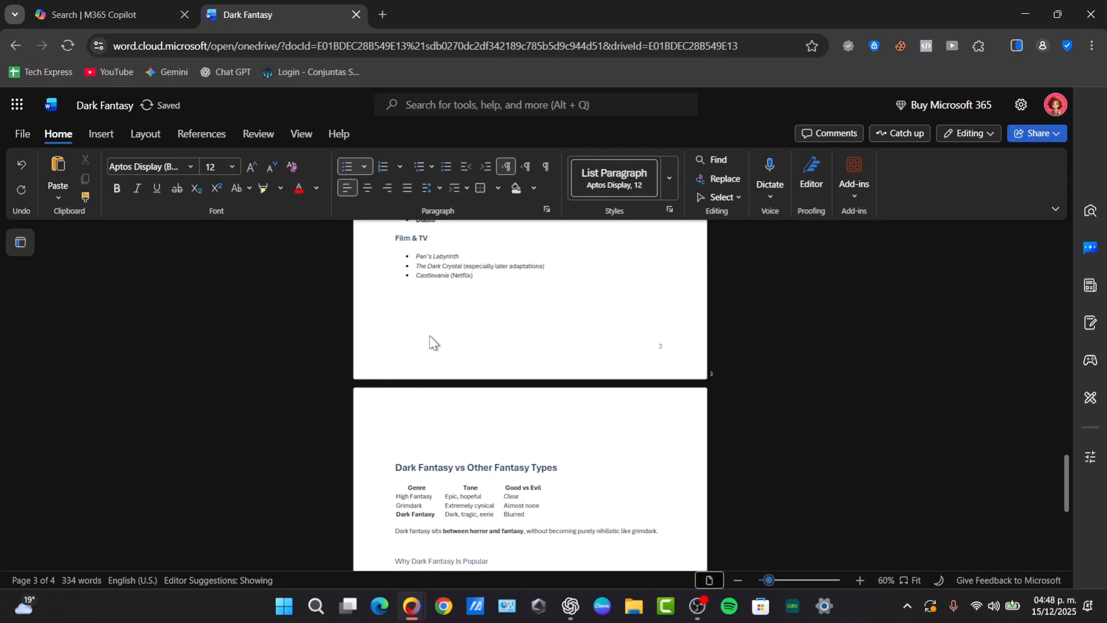
# Delete the blank lines above the Dark Fantasy vs Other Fantasy Types heading
pyautogui.click(406, 444)
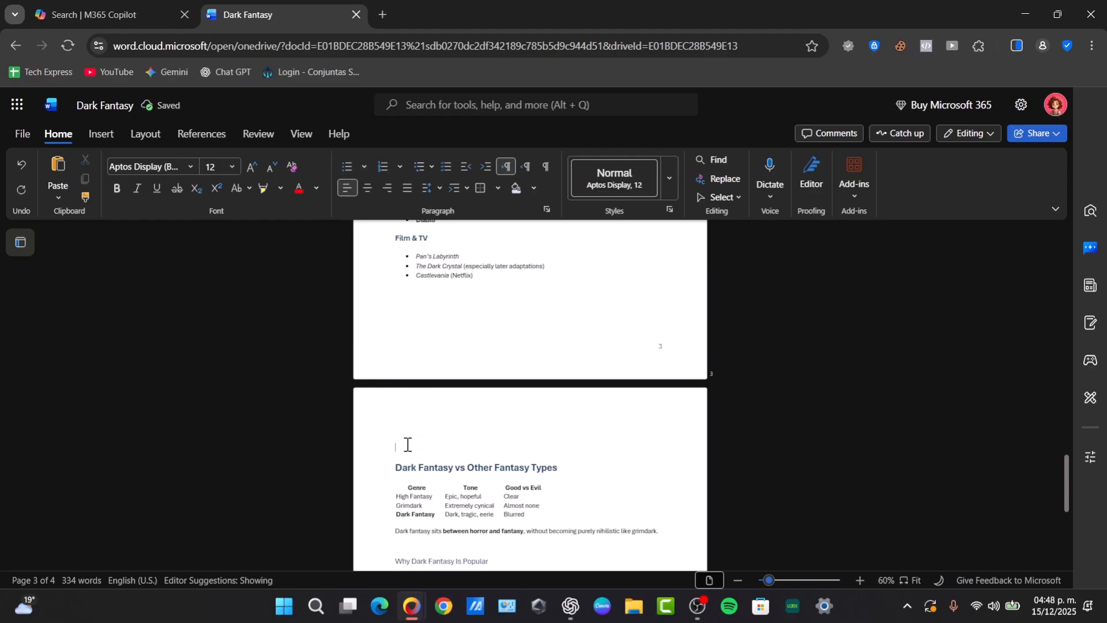
pyautogui.press('BackSpace')
pyautogui.press('BackSpace')
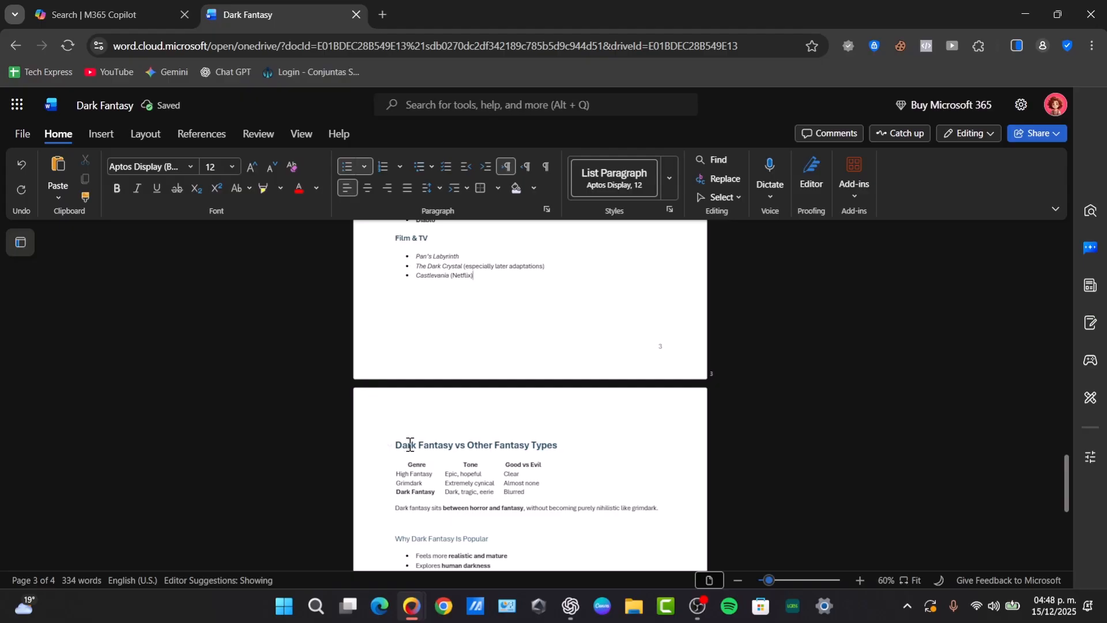
pyautogui.tripleClick(410, 445)
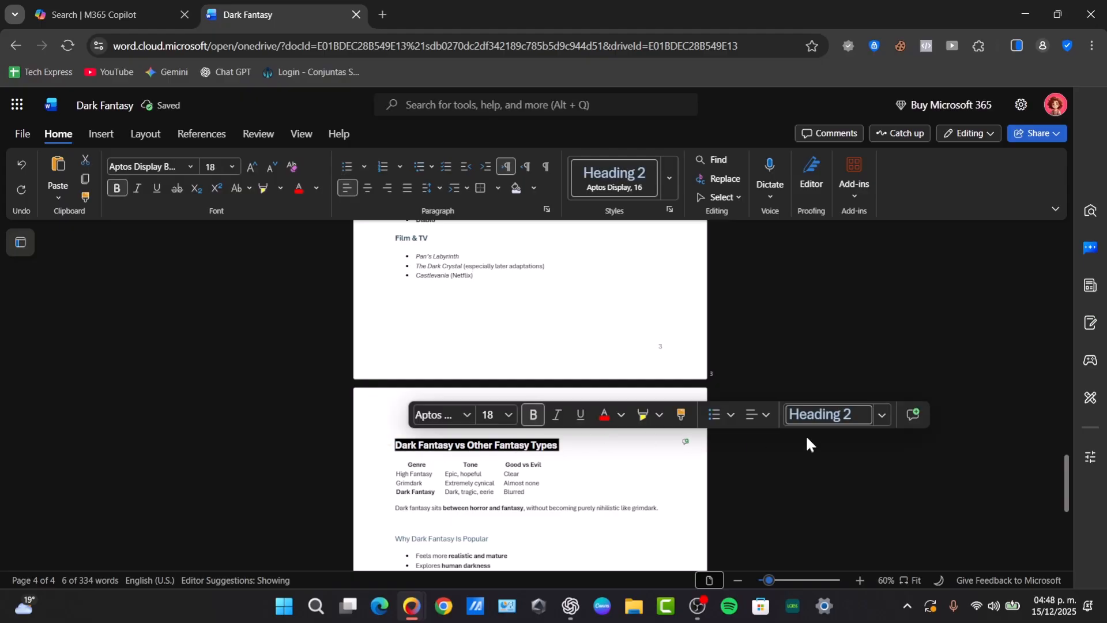
pyautogui.scroll(-3, 581, 452)
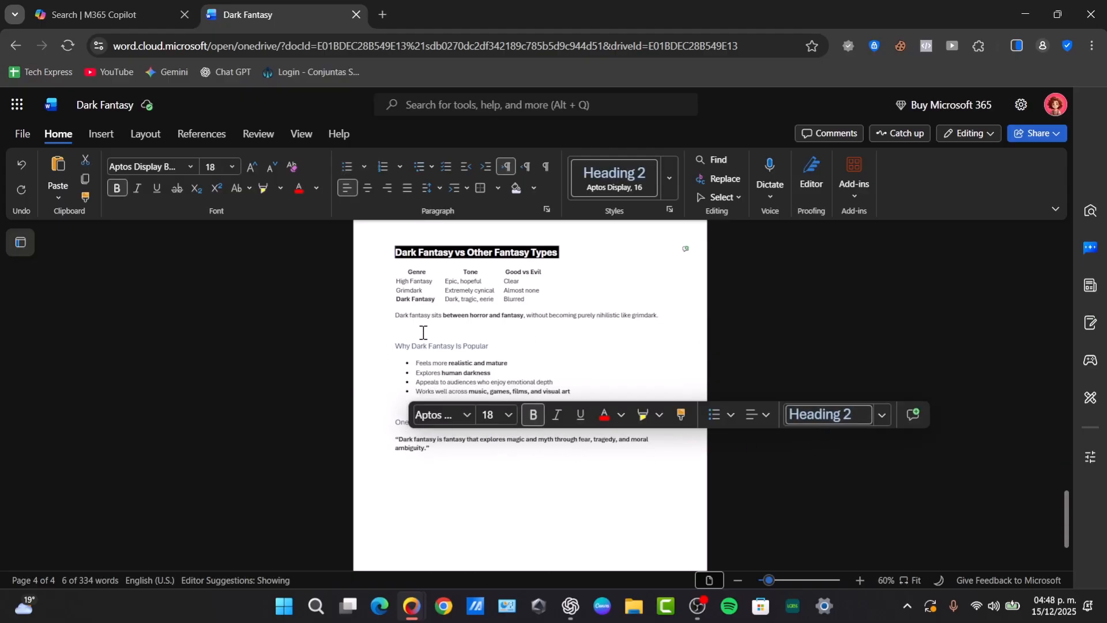
# Style the 'Why Dark Fantasy Is Popular' heading as Heading 2
pyautogui.tripleClick(432, 348)
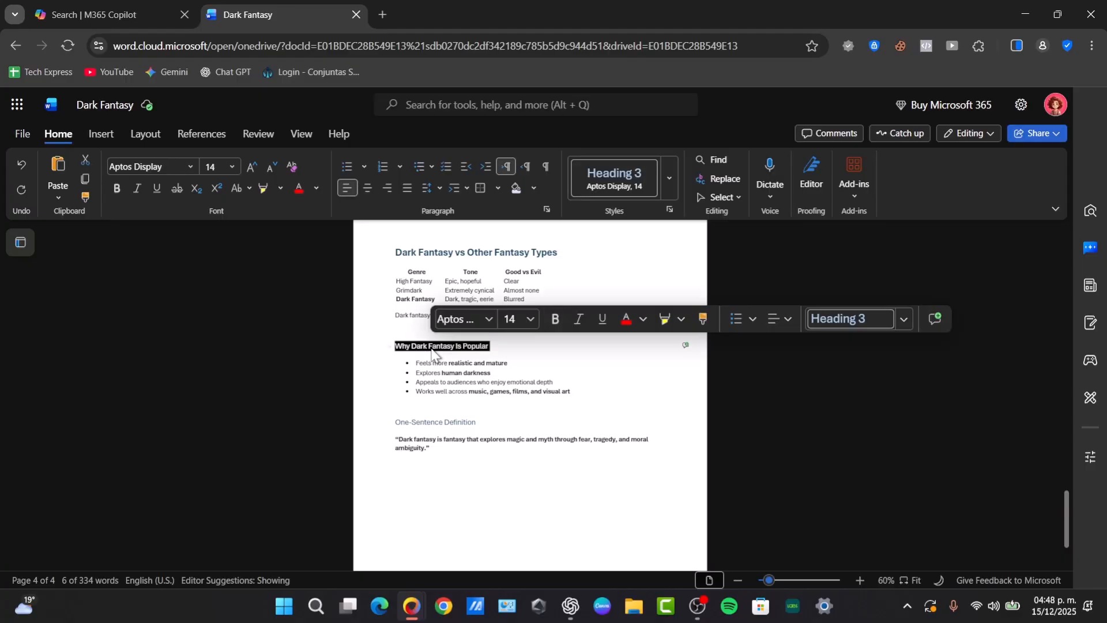
pyautogui.click(904, 319)
pyautogui.click(794, 428)
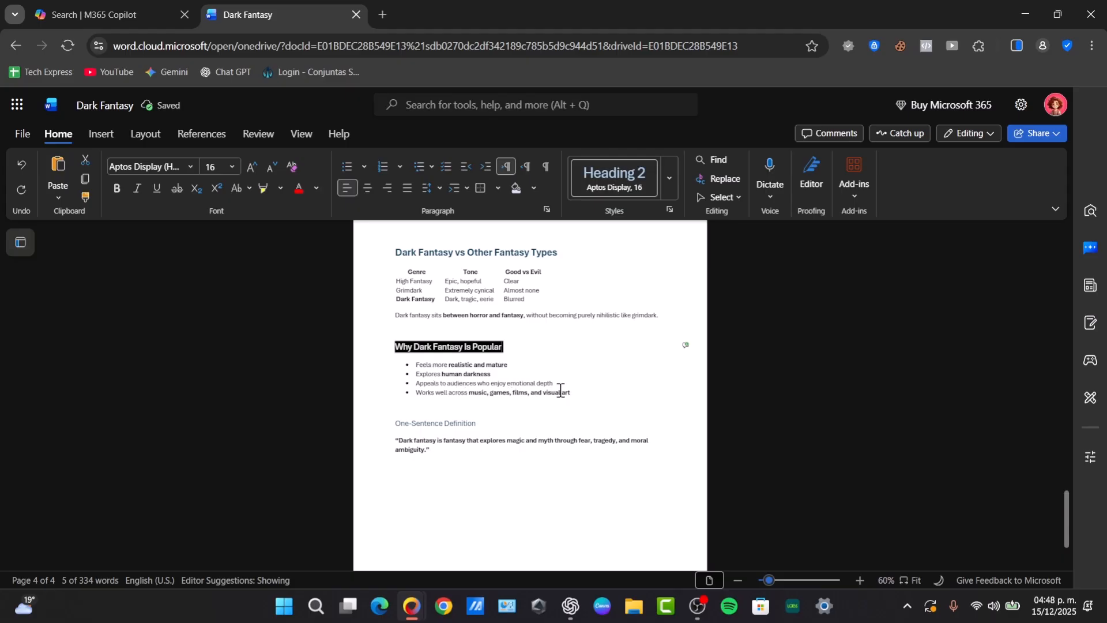
pyautogui.click(488, 374)
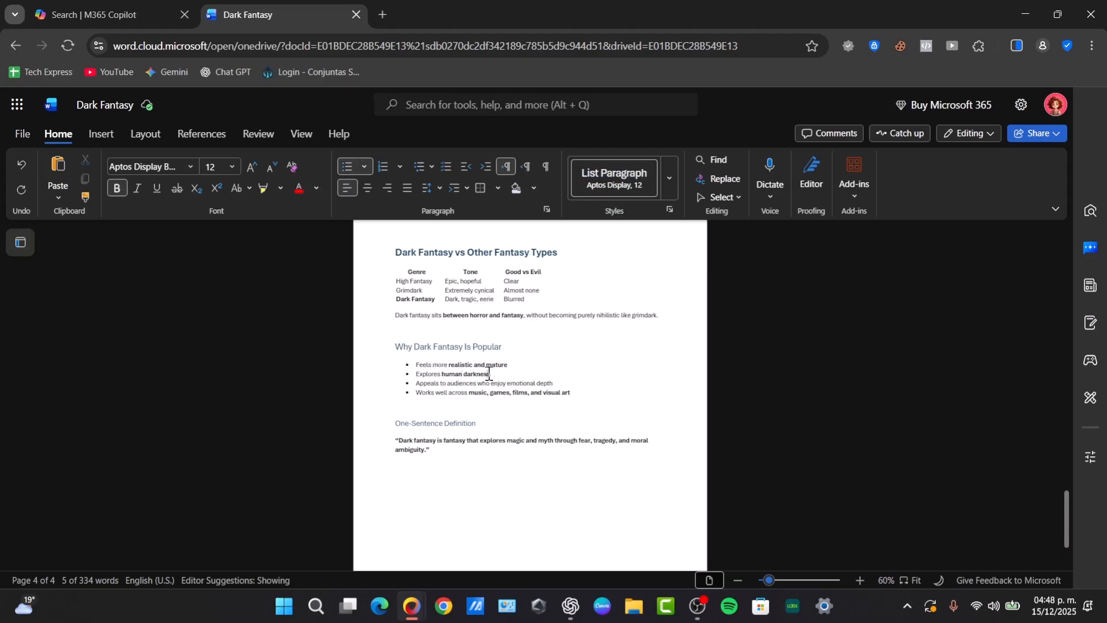
# Apply the Quote style to the one-sentence definition paragraph
pyautogui.click(669, 179)
pyautogui.scroll(-5, 599, 321)
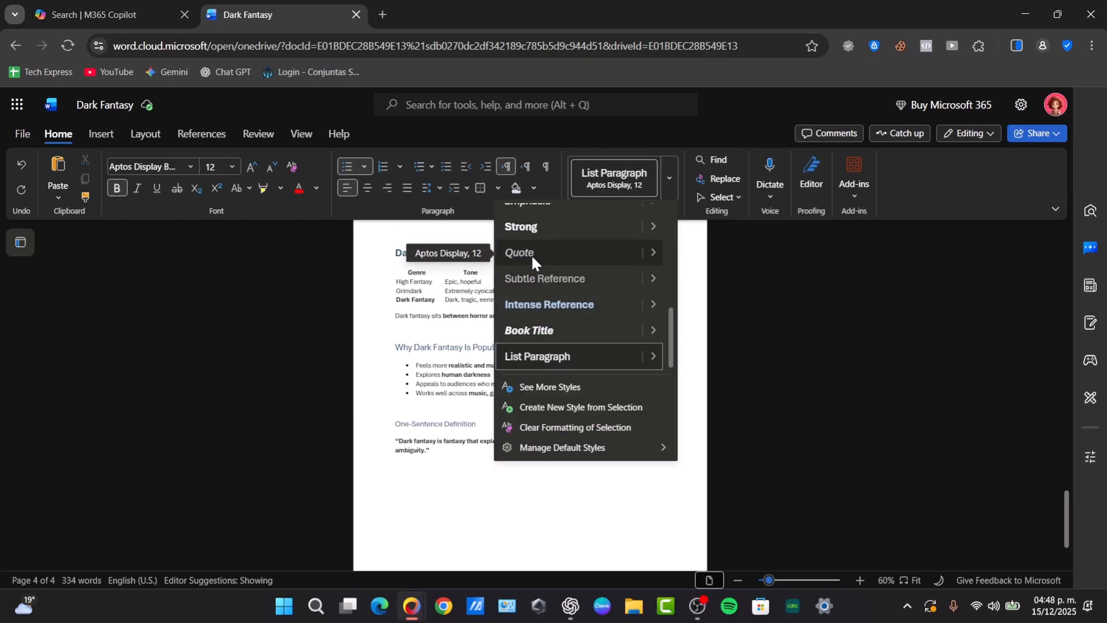
pyautogui.click(438, 445)
pyautogui.moveTo(430, 443); pyautogui.dragTo(390, 442)
pyautogui.click(416, 444)
pyautogui.click(668, 179)
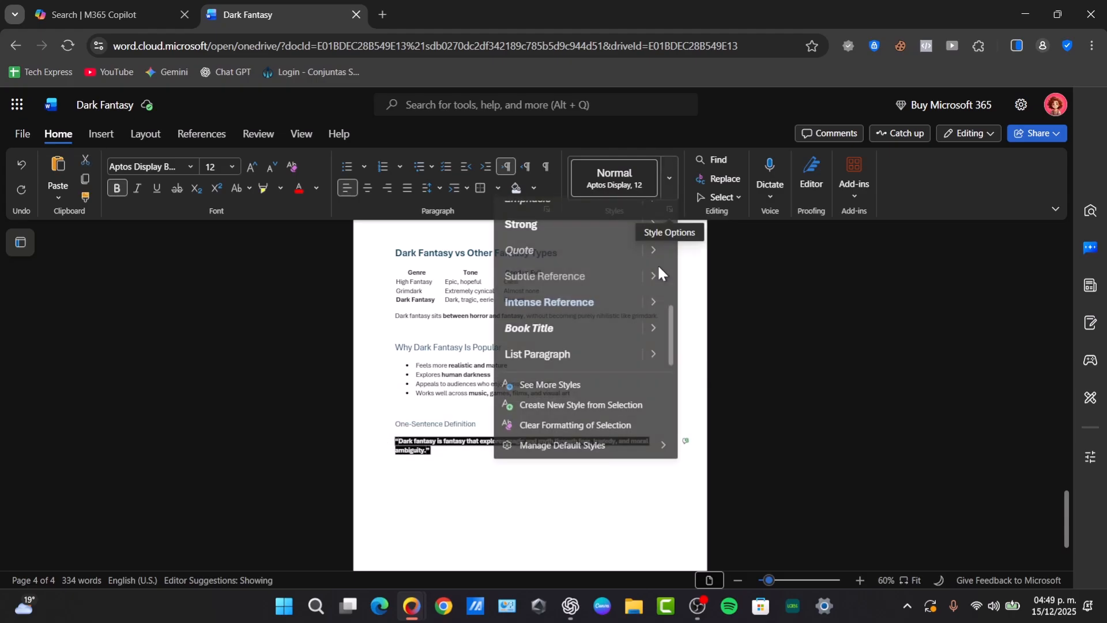
pyautogui.click(575, 254)
# Add an empty line below the One-Sentence Definition heading
pyautogui.click(575, 450)
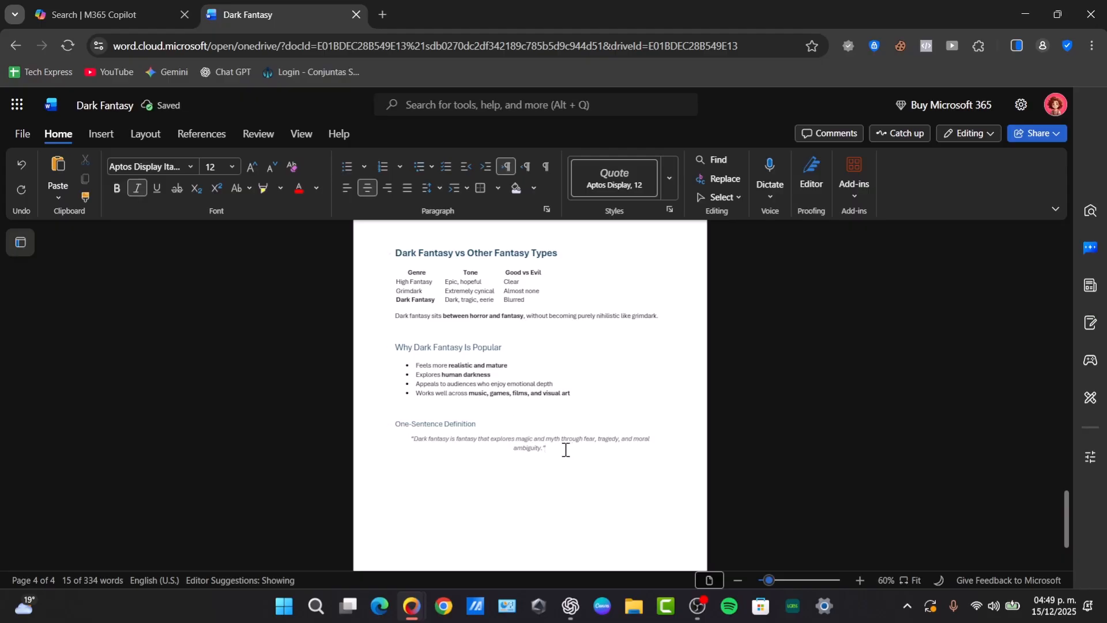
pyautogui.click(485, 426)
pyautogui.press('Return')
# Insert page breaks before Key Characteristics and Origins & Influences
pyautogui.scroll(6, 484, 425)
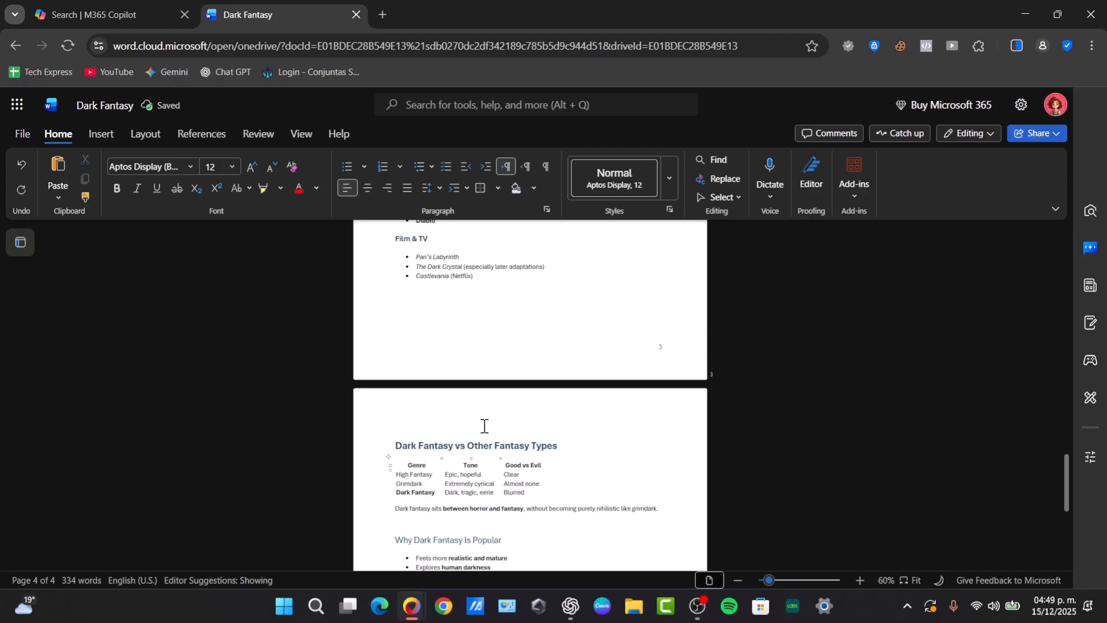
pyautogui.click(450, 304)
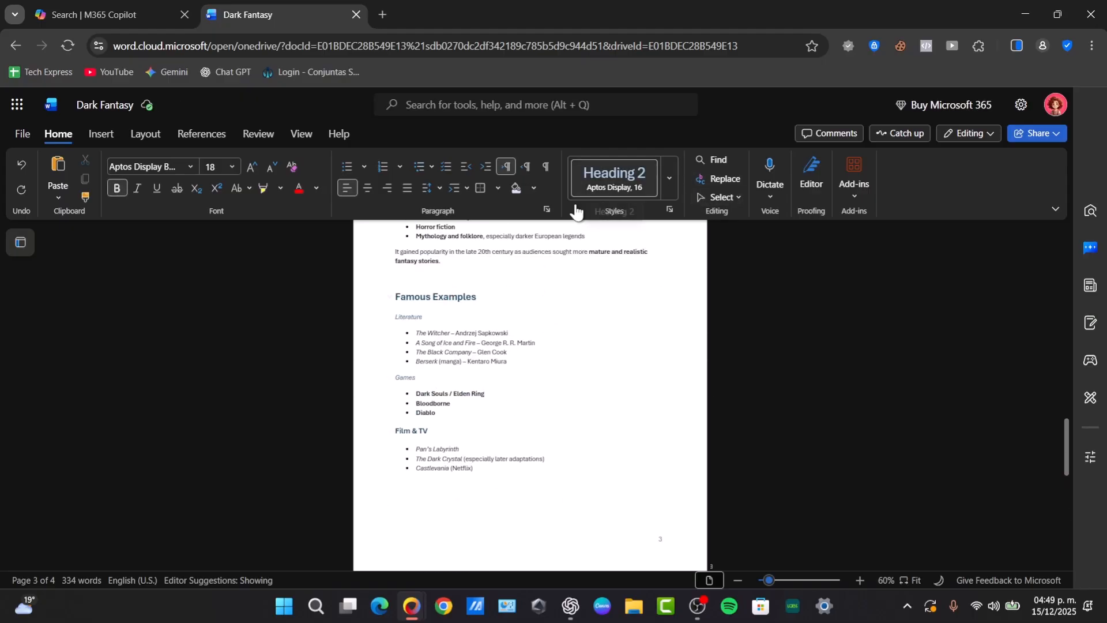
pyautogui.scroll(3, 497, 312)
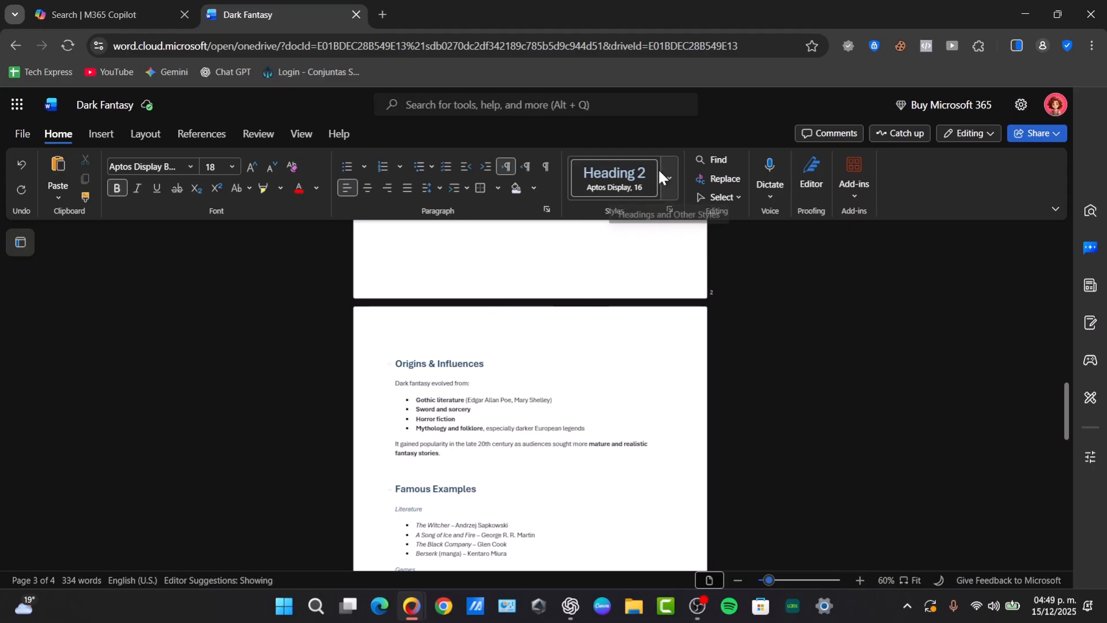
pyautogui.scroll(6, 576, 311)
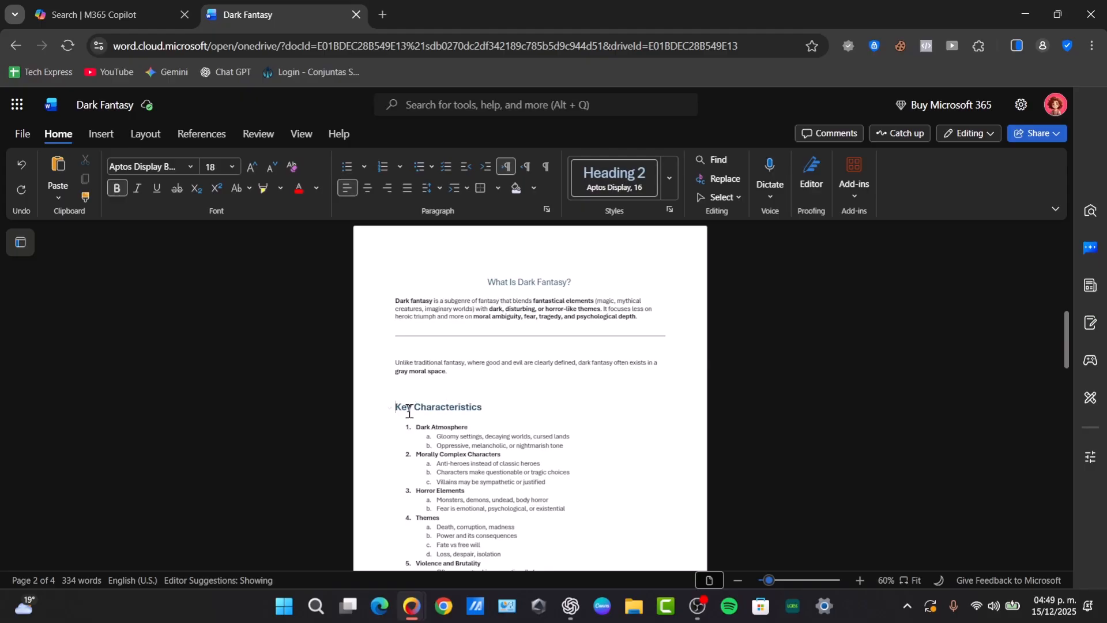
pyautogui.hotkey('ctrl', 'Return')
pyautogui.scroll(-3, 433, 439)
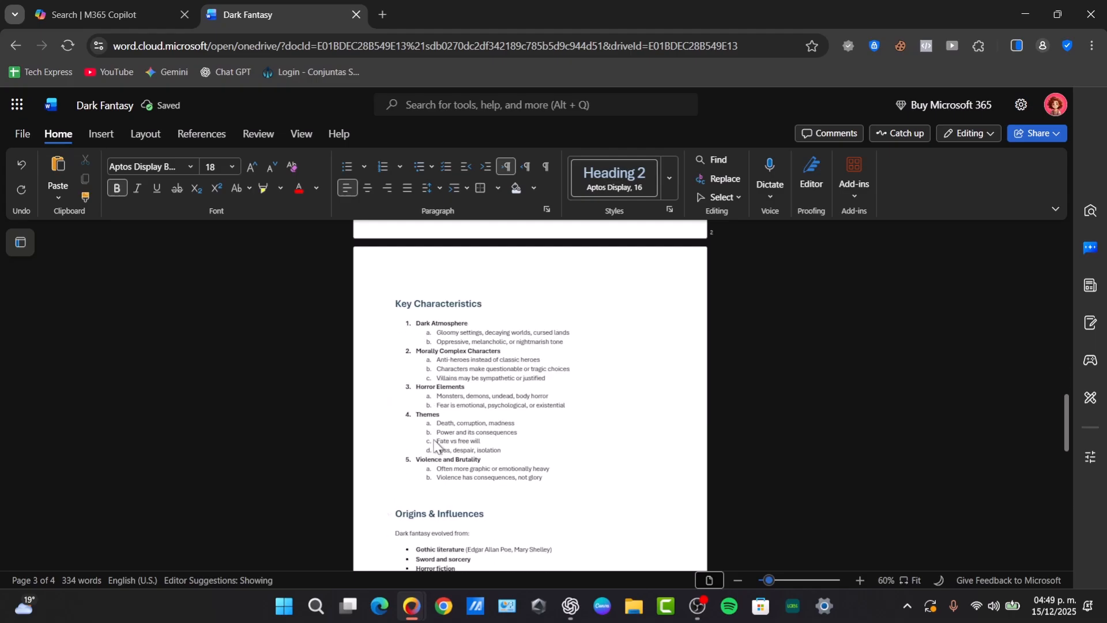
pyautogui.scroll(-3, 433, 438)
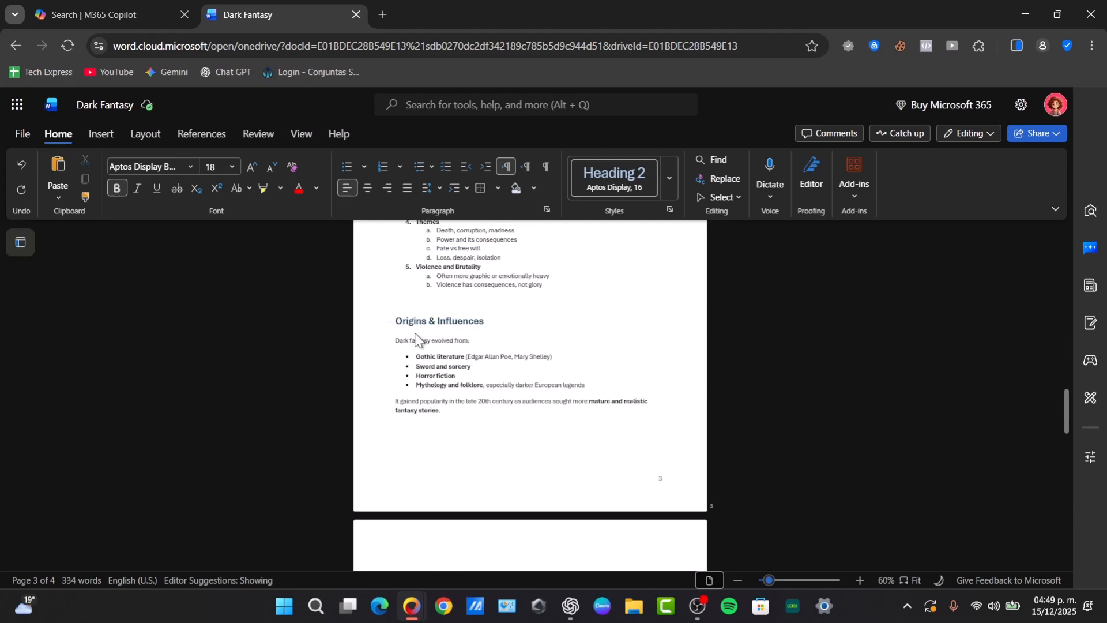
pyautogui.hotkey('ctrl', 'Return')
# Insert page breaks before Famous Examples and Dark Fantasy vs Other Fantasy Types
pyautogui.scroll(-5, 421, 341)
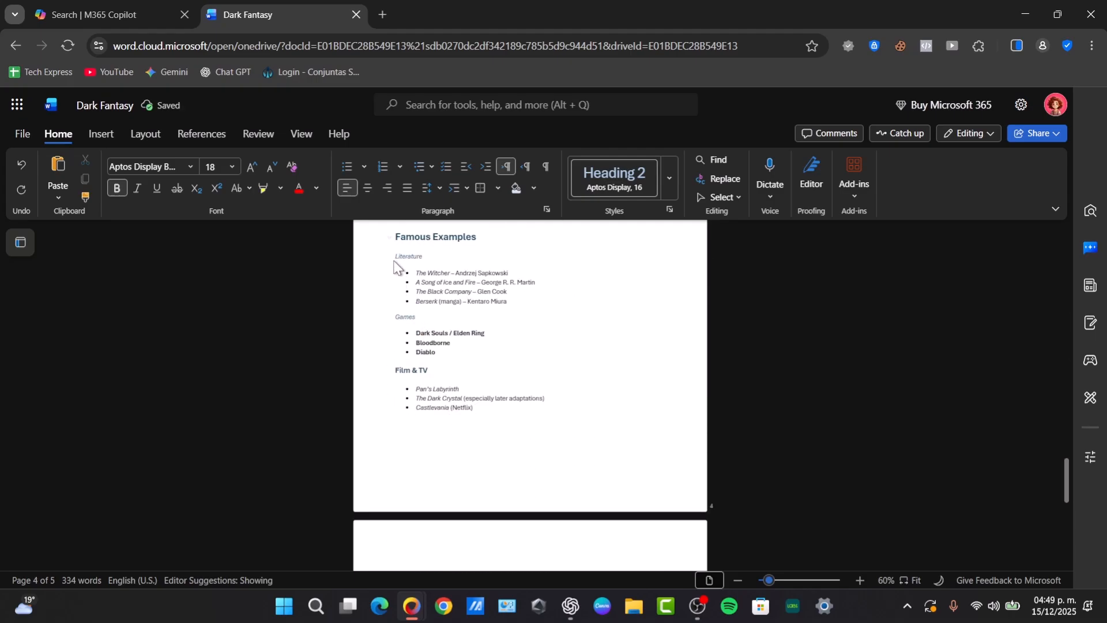
pyautogui.click(396, 242)
pyautogui.hotkey('ctrl', 'Return')
pyautogui.scroll(-5, 411, 299)
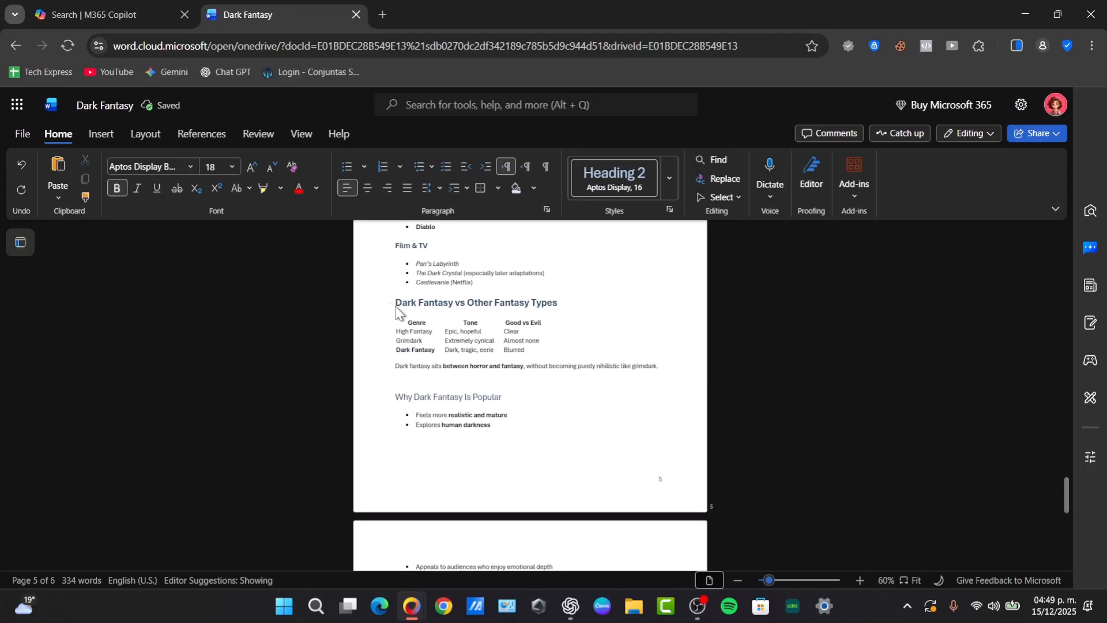
pyautogui.hotkey('ctrl', 'Return')
pyautogui.scroll(-6, 434, 322)
pyautogui.scroll(3, 460, 362)
pyautogui.scroll(20, 460, 362)
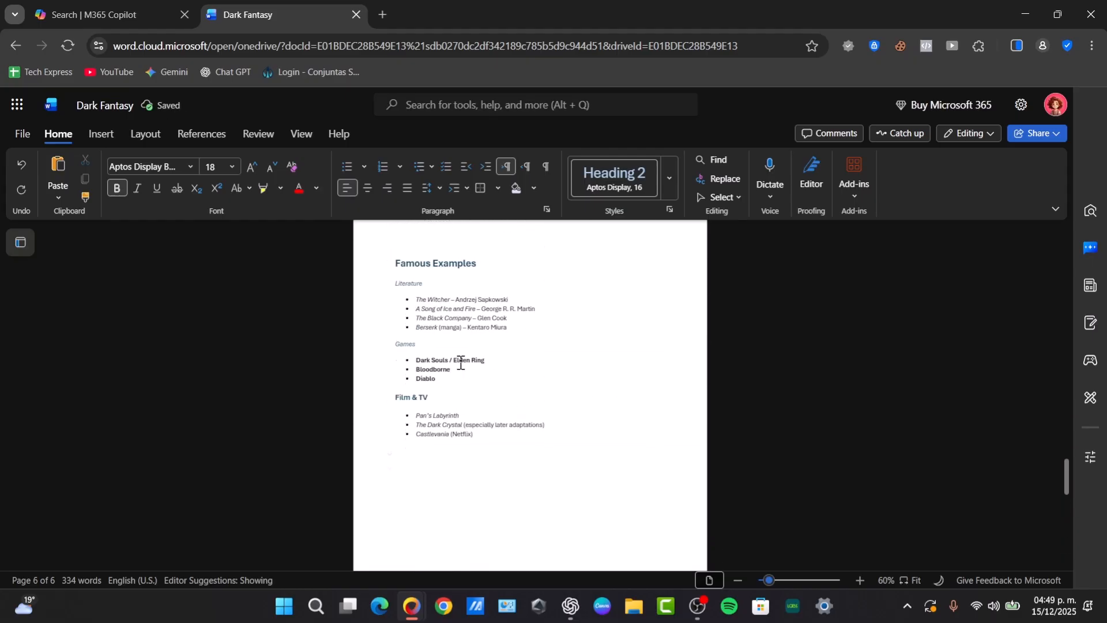
pyautogui.scroll(10, 460, 361)
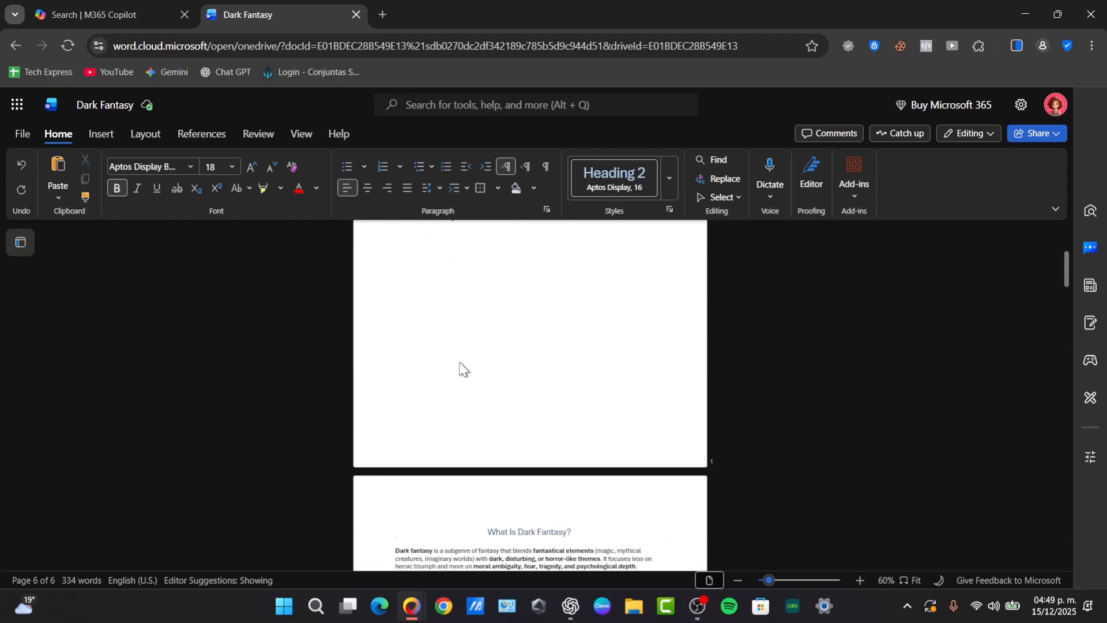
pyautogui.scroll(-6, 460, 363)
pyautogui.scroll(-2, 512, 433)
pyautogui.scroll(9, 512, 439)
pyautogui.scroll(-2, 512, 444)
pyautogui.scroll(-5, 515, 453)
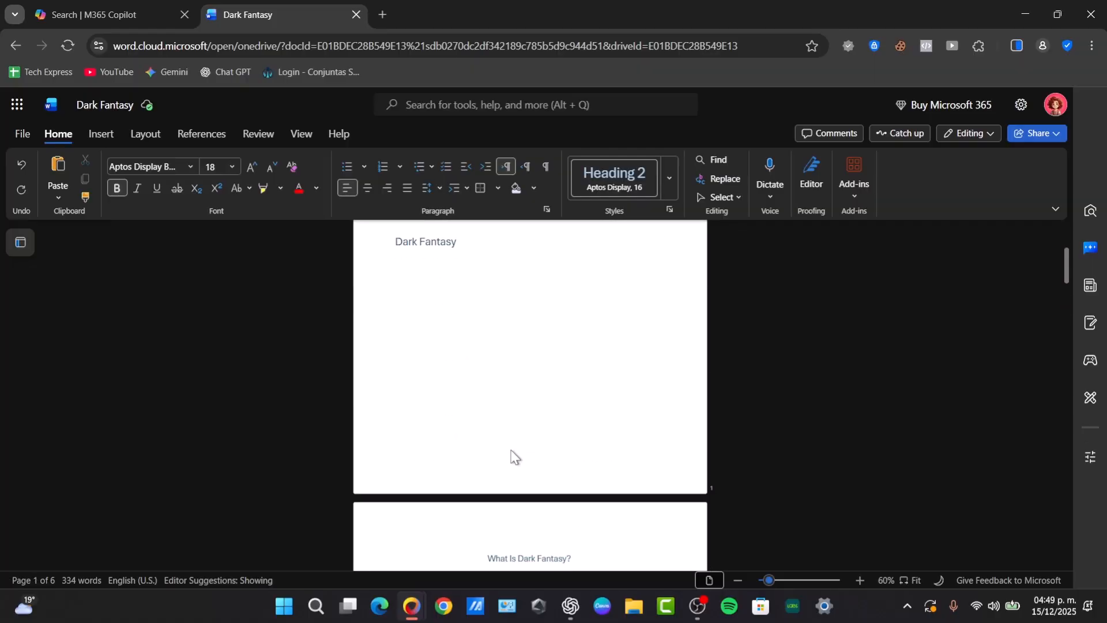
pyautogui.scroll(7, 515, 459)
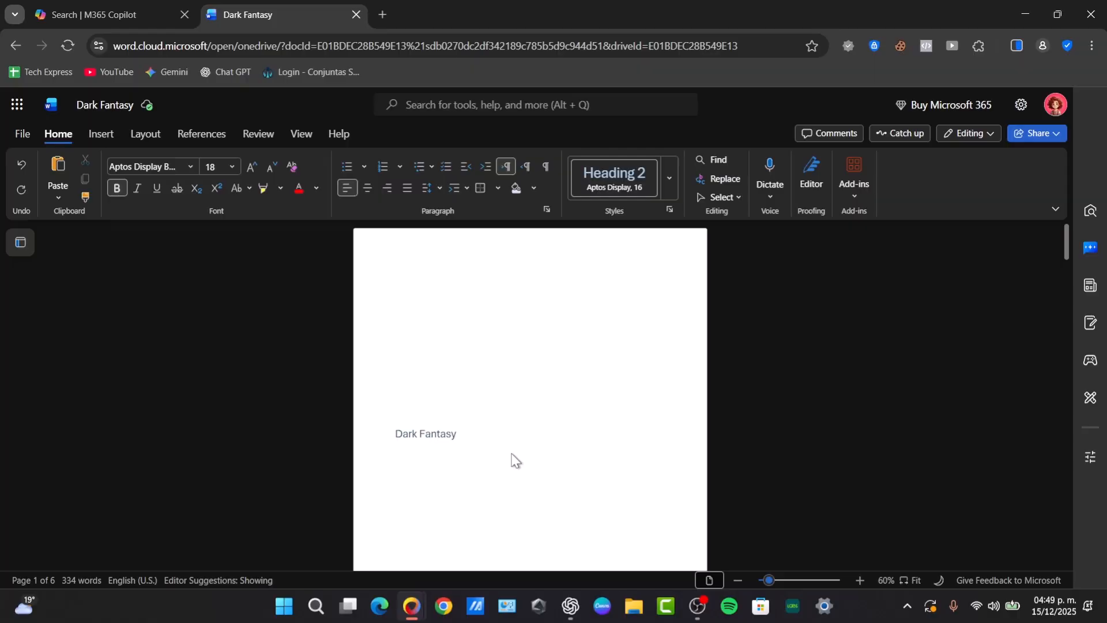
pyautogui.scroll(-6, 514, 461)
# Type a 'Table of content' line at the top of page 2
pyautogui.click(484, 368)
pyautogui.scroll(2, 524, 316)
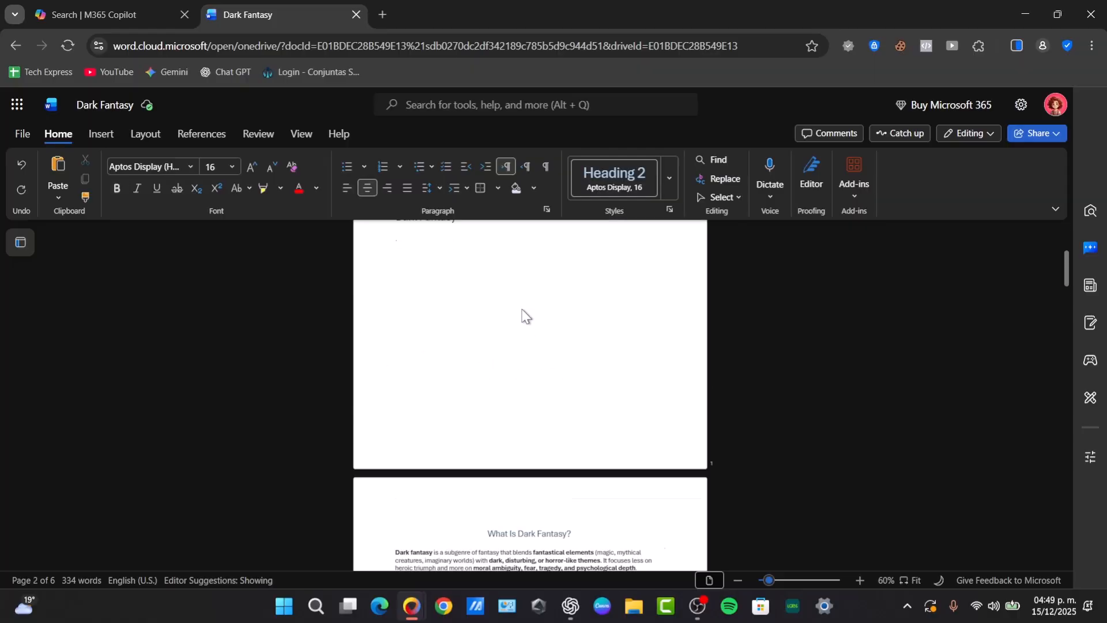
pyautogui.scroll(1, 523, 316)
pyautogui.click(470, 241)
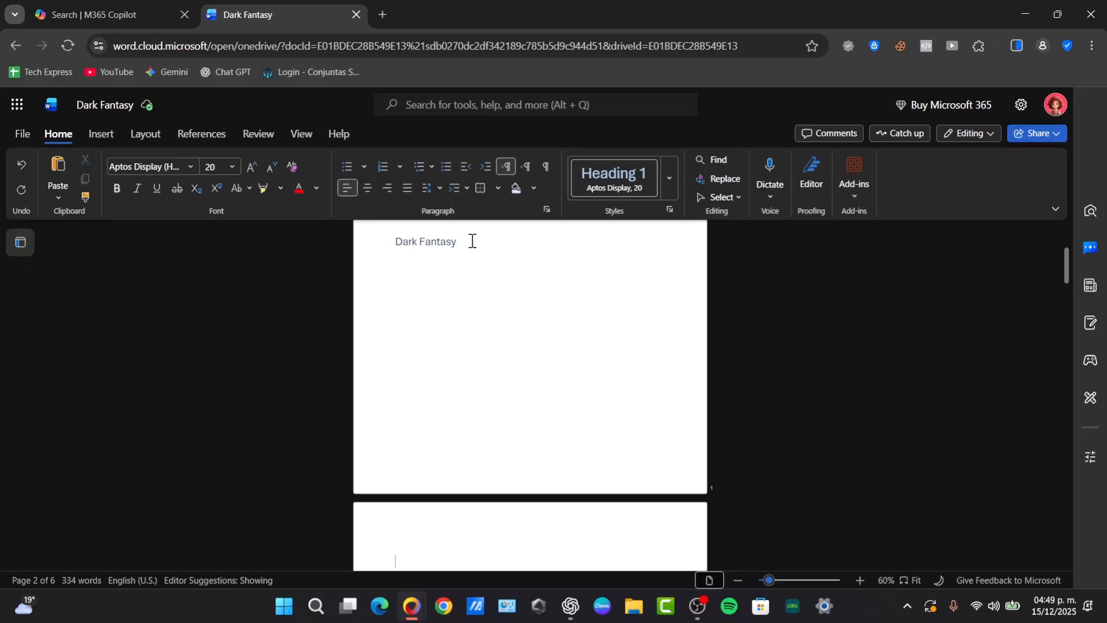
pyautogui.scroll(-4, 475, 275)
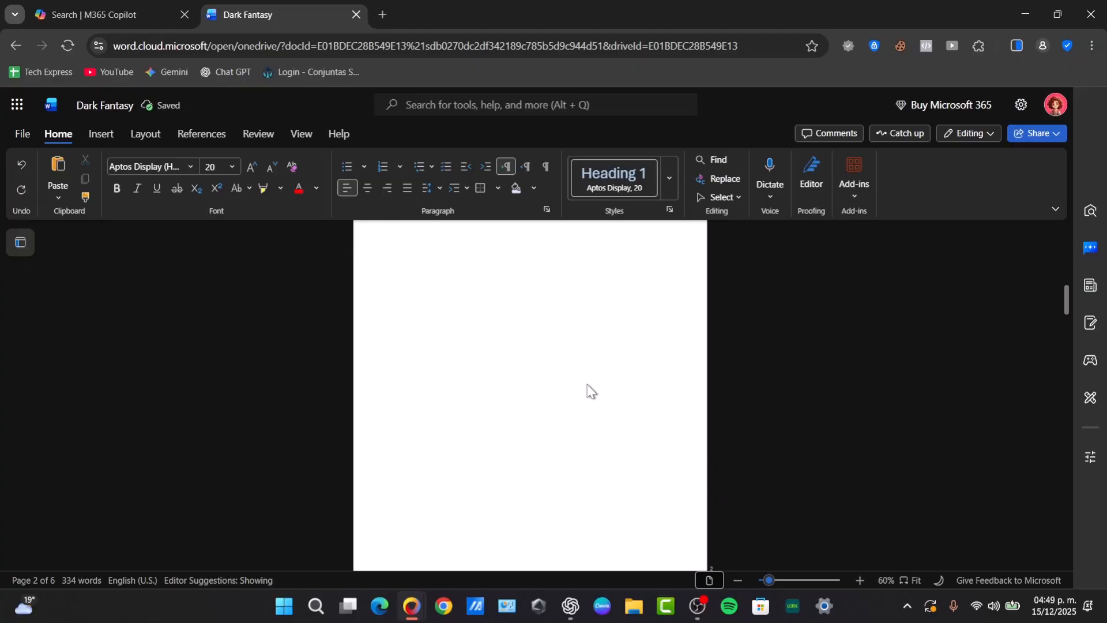
pyautogui.scroll(-3, 590, 388)
pyautogui.scroll(-1, 592, 391)
pyautogui.keyDown('ctrl'); pyautogui.scroll(5, 530, 445); pyautogui.keyUp('ctrl')
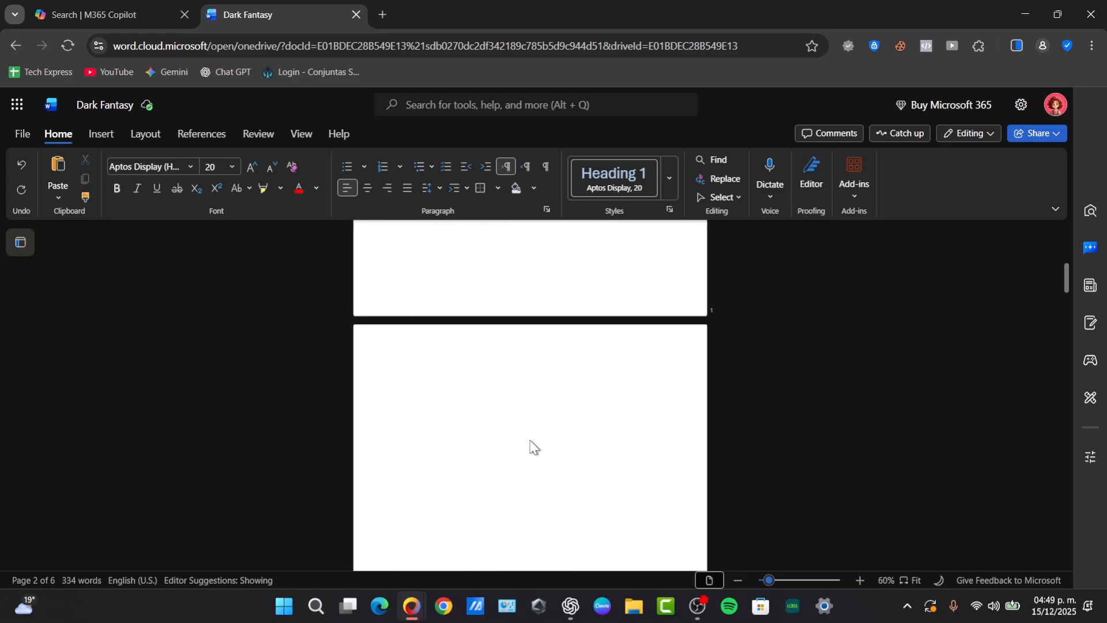
pyautogui.write('Table of content')
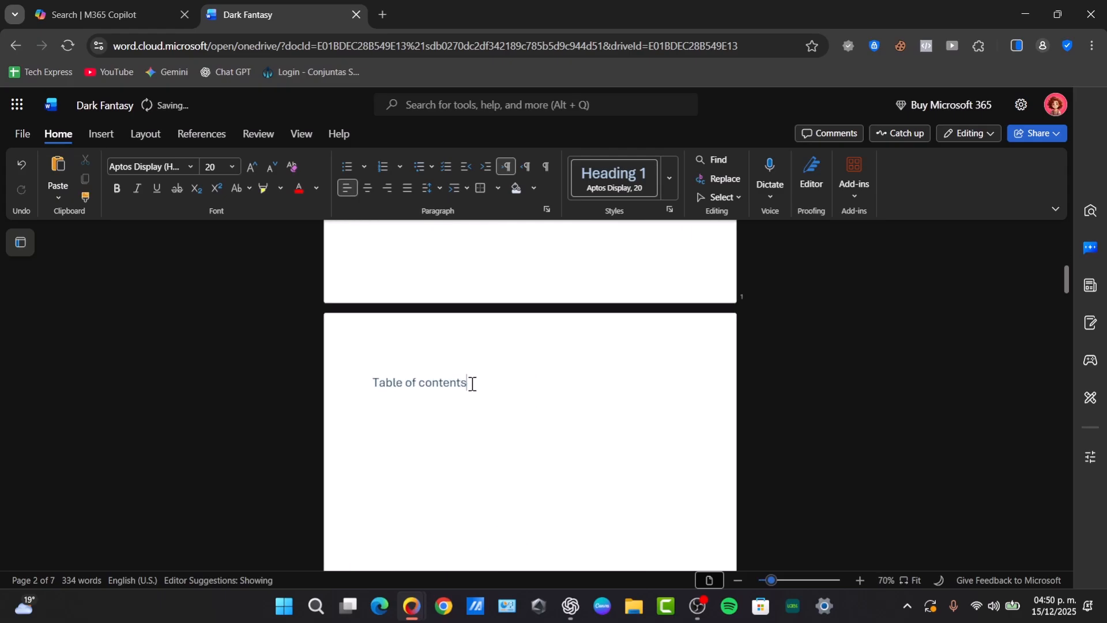
# Style 'Table of content' as Heading 2 and start a normal line beneath it
pyautogui.tripleClick(449, 385)
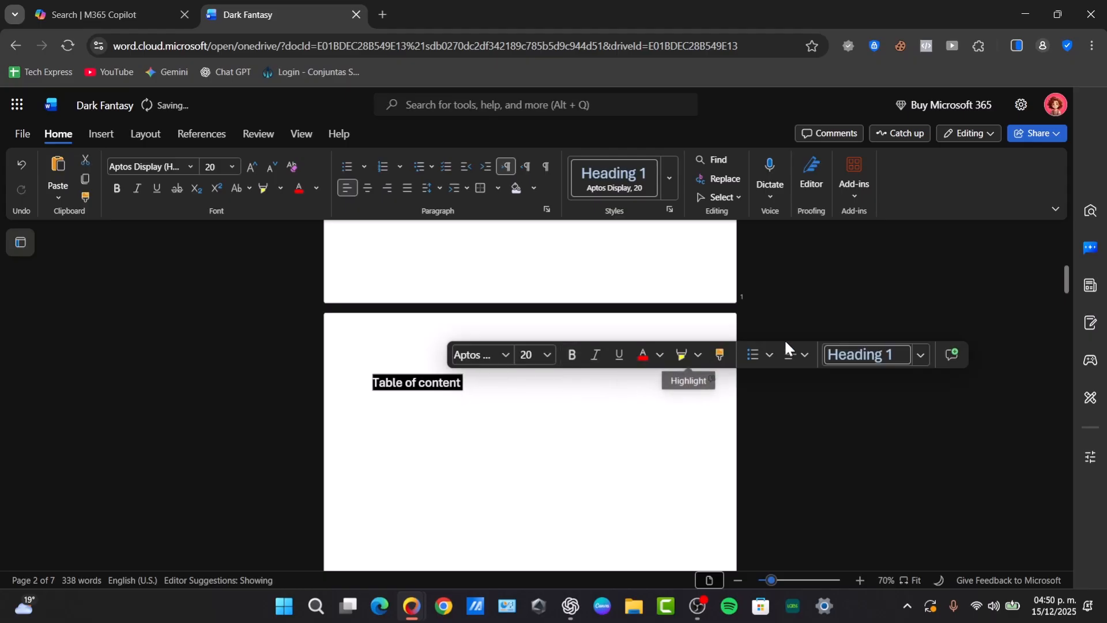
pyautogui.click(914, 354)
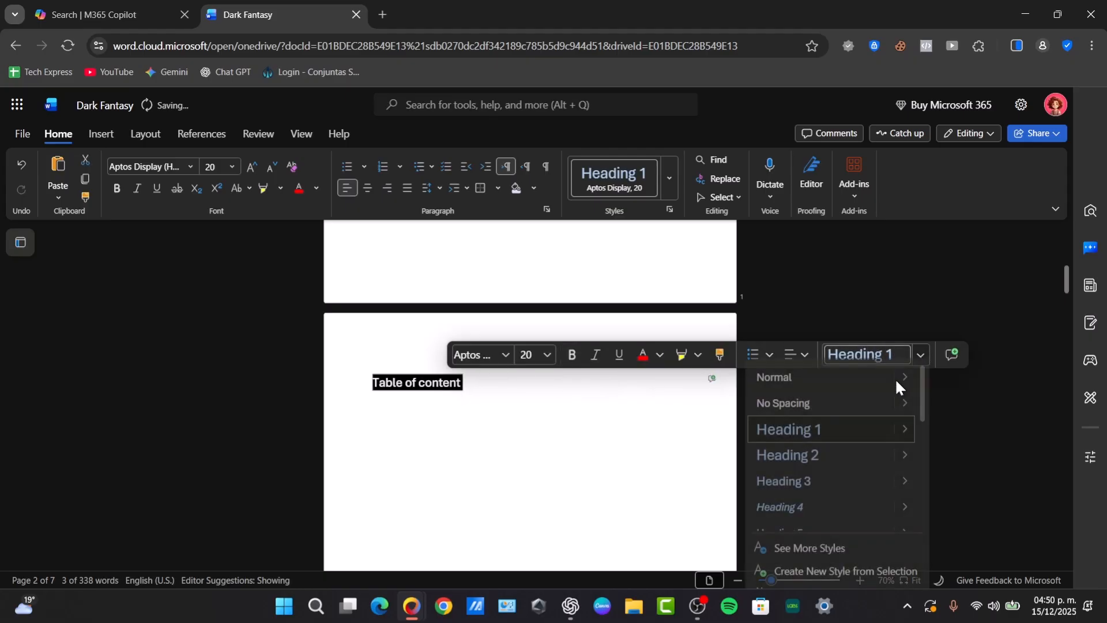
pyautogui.click(839, 450)
pyautogui.click(464, 376)
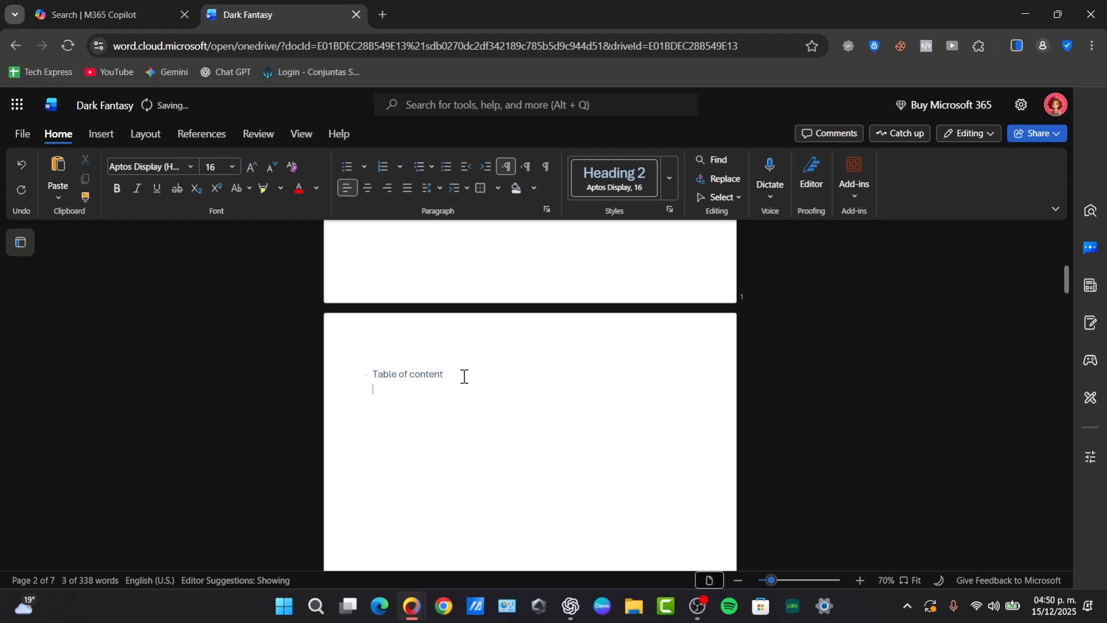
pyautogui.press('Return')
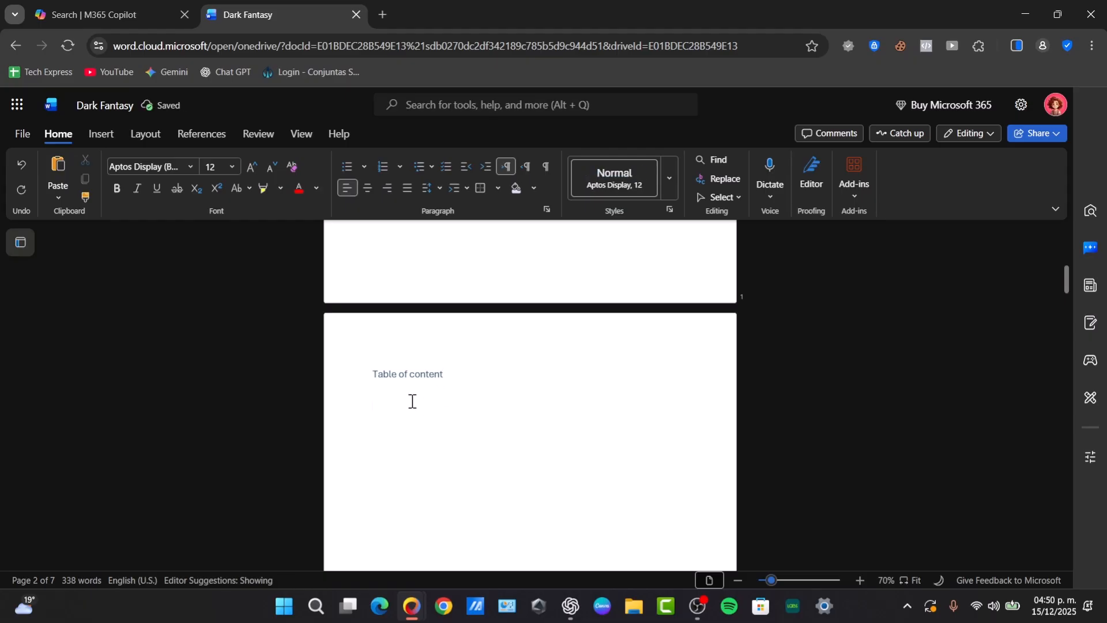
pyautogui.click(102, 135)
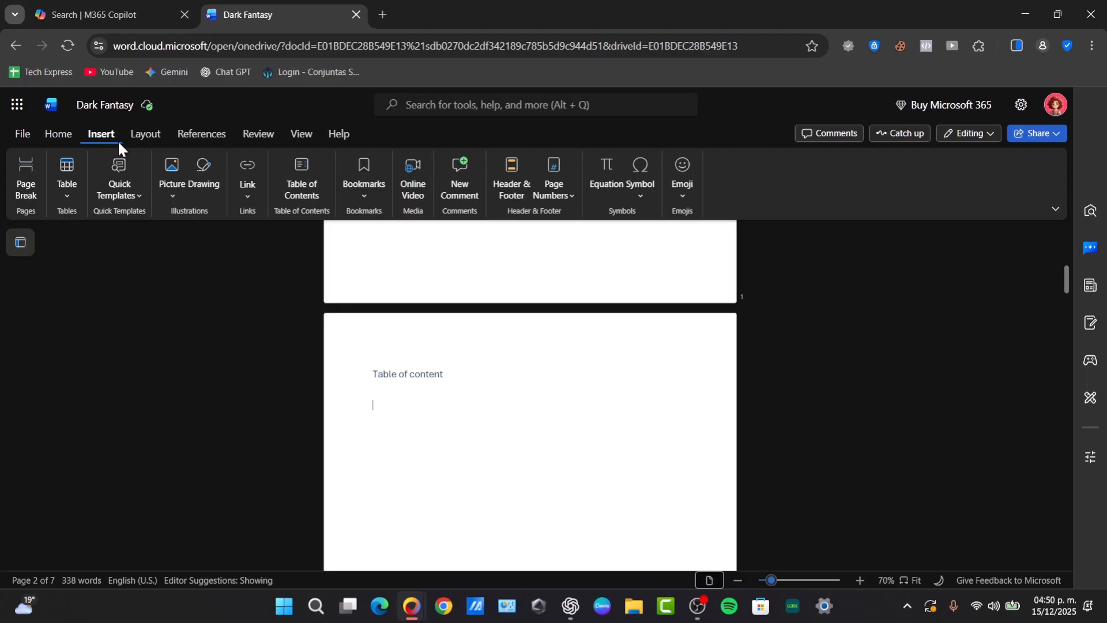
# Insert an automatic table of contents on page 2 and review its entries through page 7
pyautogui.click(295, 185)
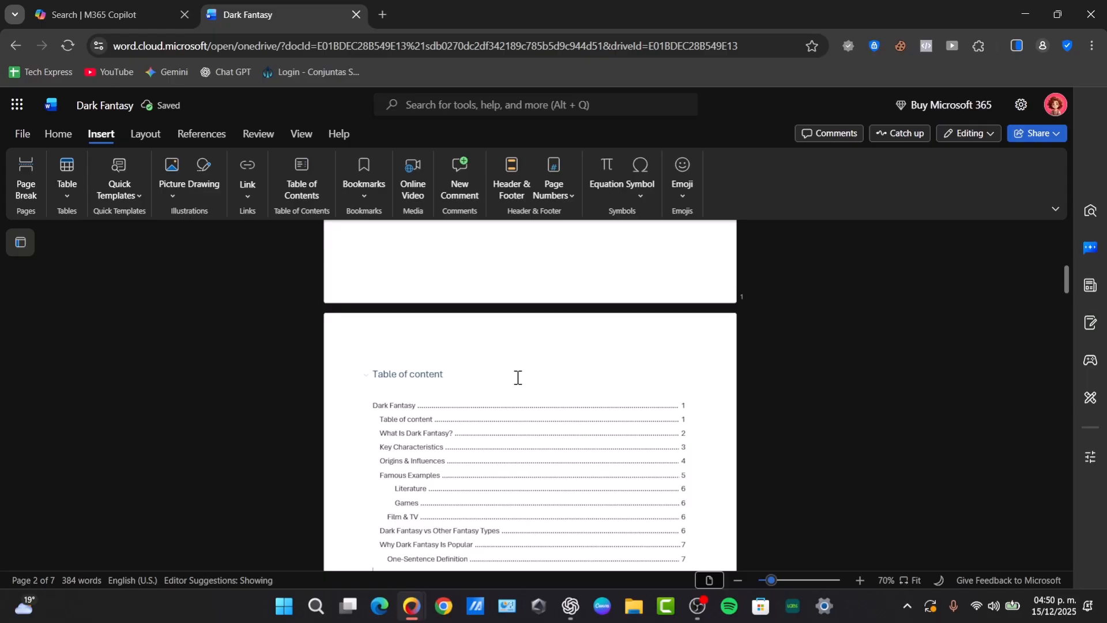
pyautogui.scroll(-3, 527, 394)
pyautogui.scroll(3, 530, 427)
pyautogui.scroll(-2, 1065, 283)
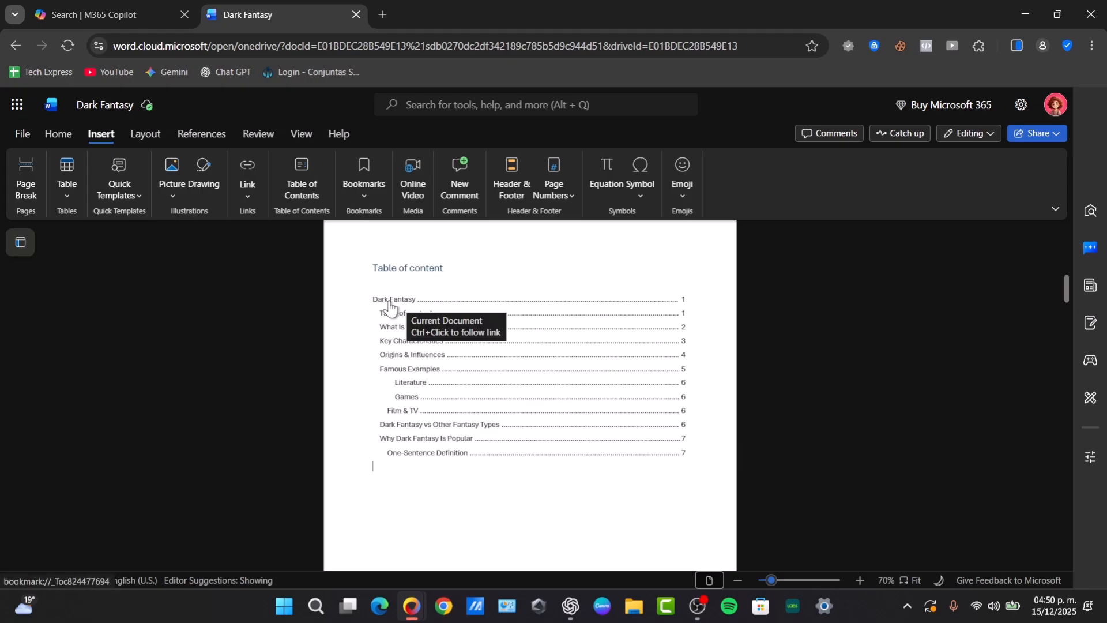
pyautogui.keyDown('ctrl'); pyautogui.click(414, 398); pyautogui.keyUp('ctrl')
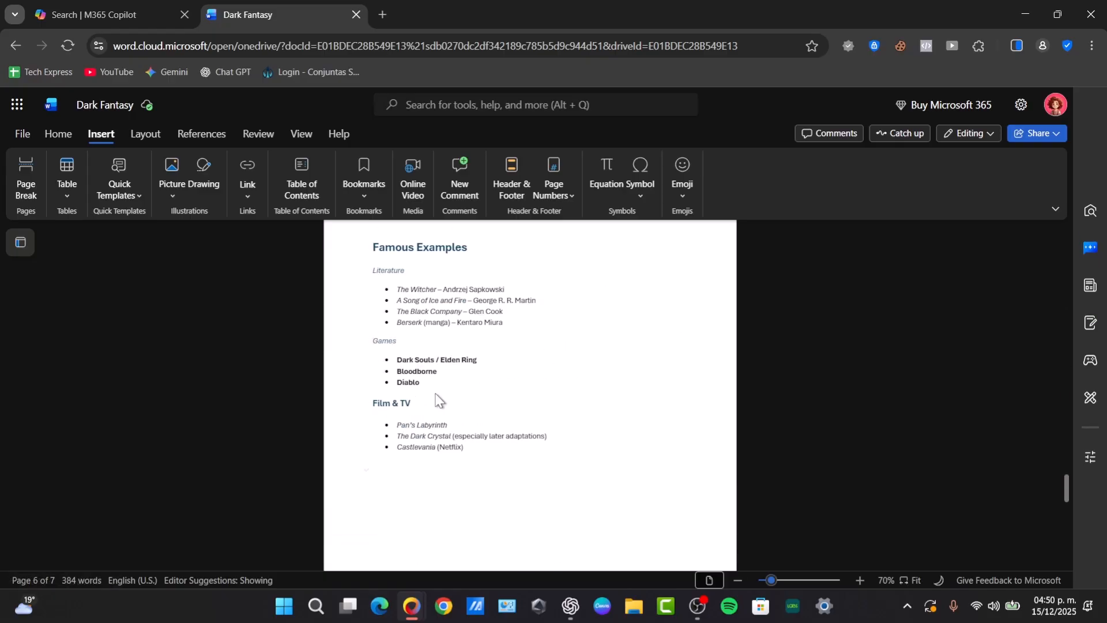
pyautogui.scroll(20, 434, 401)
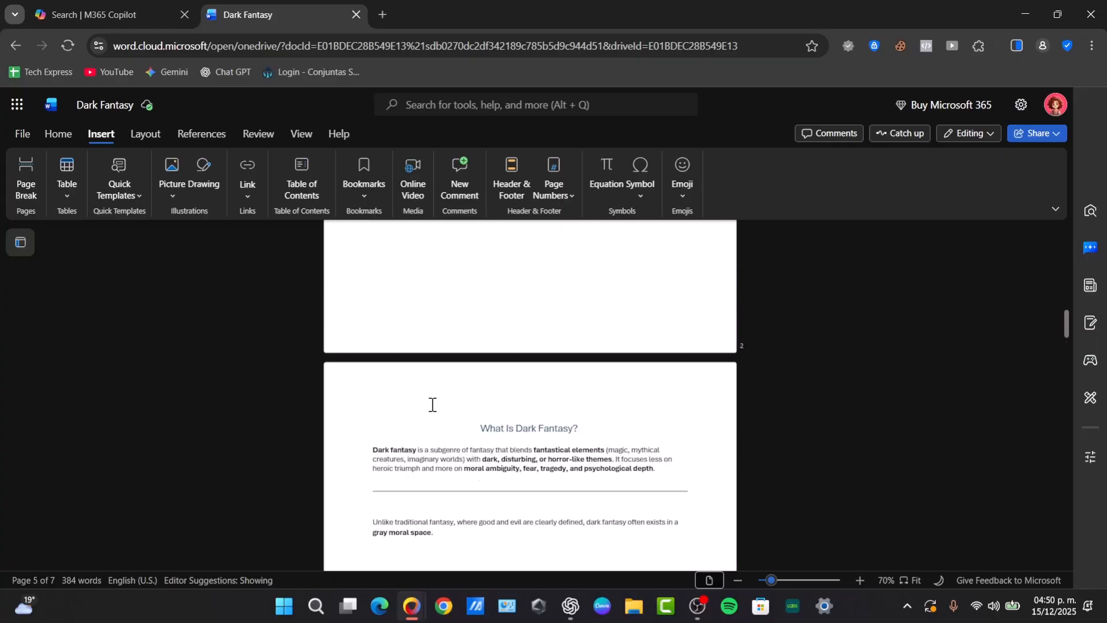
pyautogui.scroll(1, 432, 405)
pyautogui.click(433, 420)
pyautogui.scroll(-4, 453, 423)
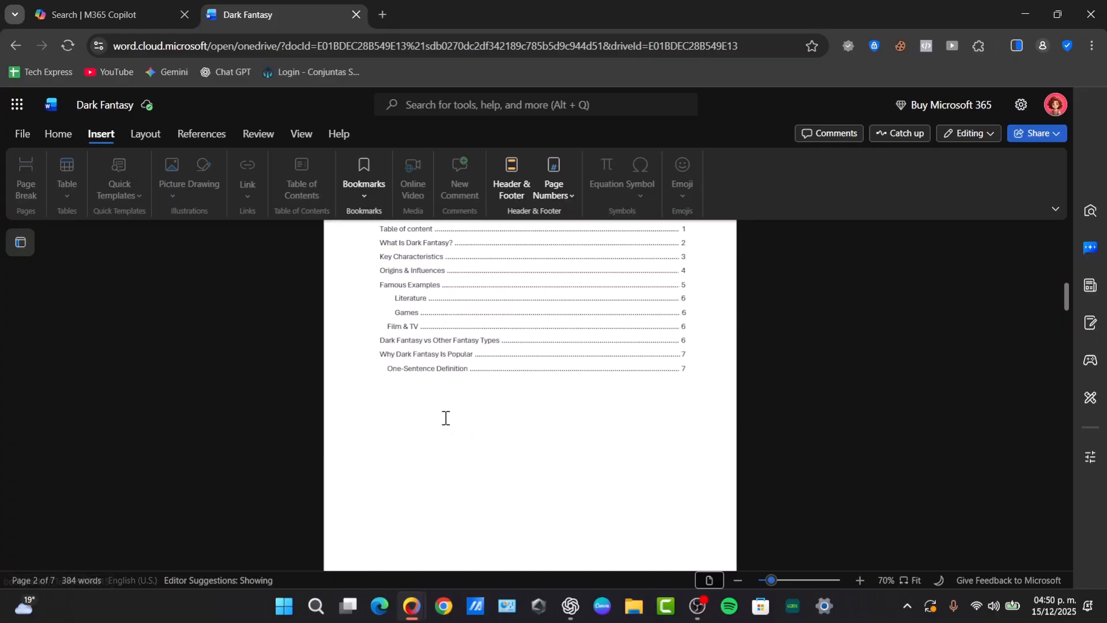
pyautogui.tripleClick(407, 315)
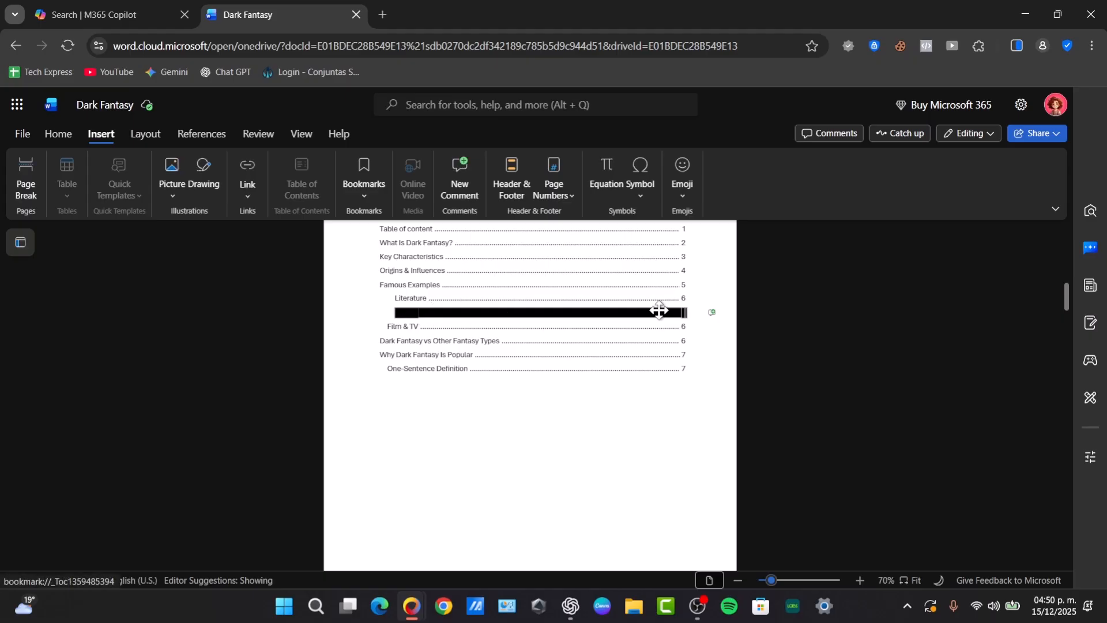
pyautogui.click(699, 328)
pyautogui.scroll(-15, 576, 332)
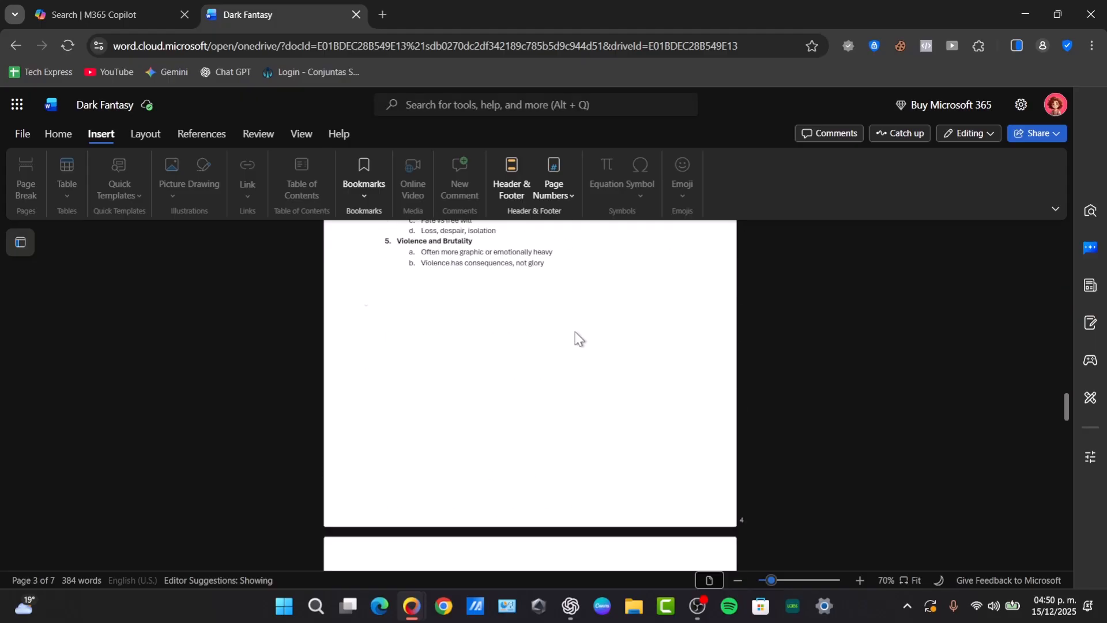
pyautogui.scroll(10, 576, 332)
pyautogui.scroll(-15, 577, 333)
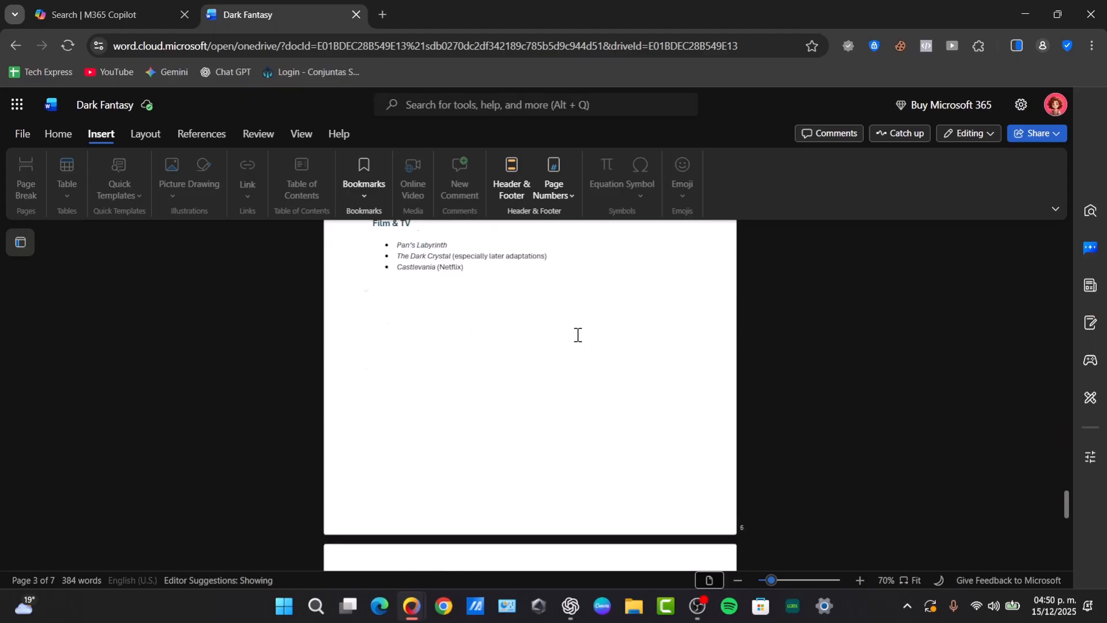
pyautogui.scroll(-3, 581, 342)
pyautogui.scroll(10, 581, 342)
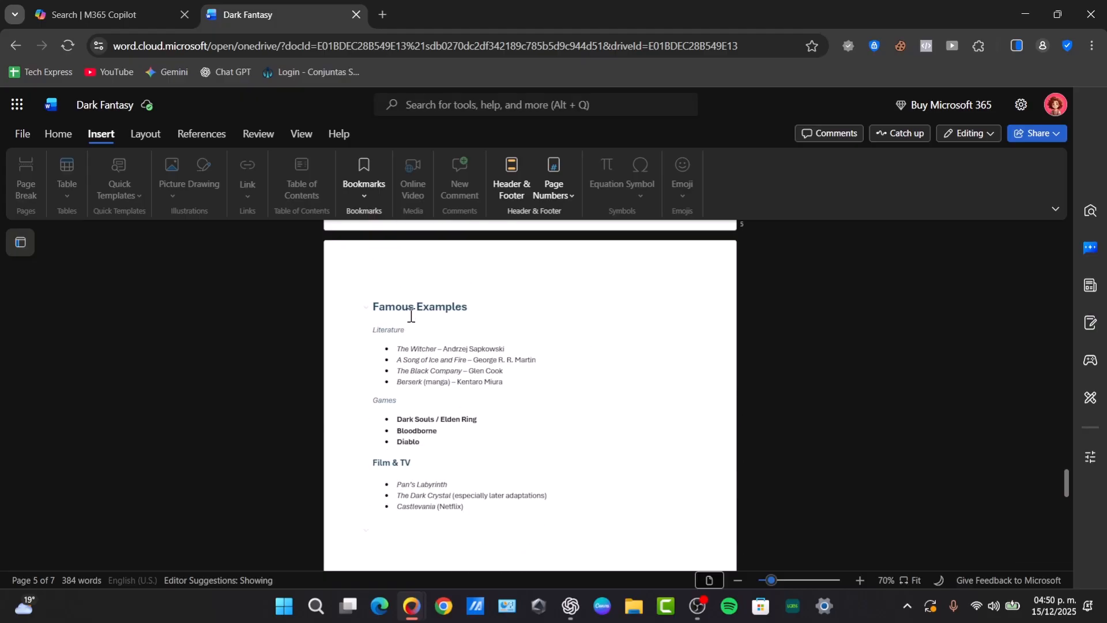
# Apply List Paragraph style to everything from Literature through Castlevania (Netflix)
pyautogui.moveTo(375, 331); pyautogui.dragTo(516, 484)
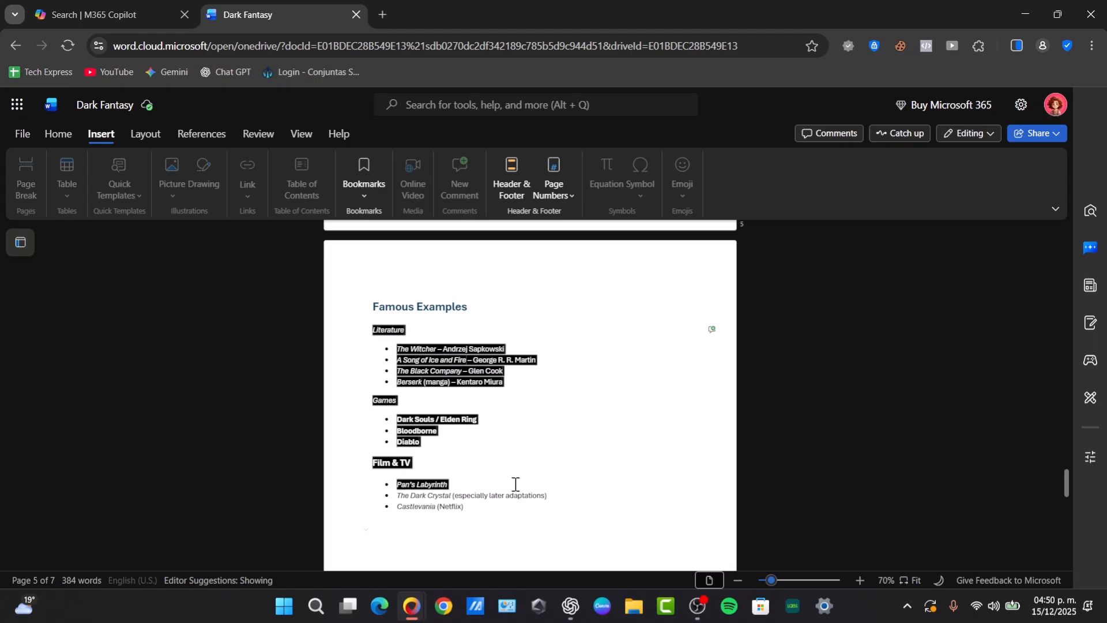
pyautogui.scroll(-3, 516, 484)
pyautogui.moveTo(479, 414); pyautogui.dragTo(474, 314)
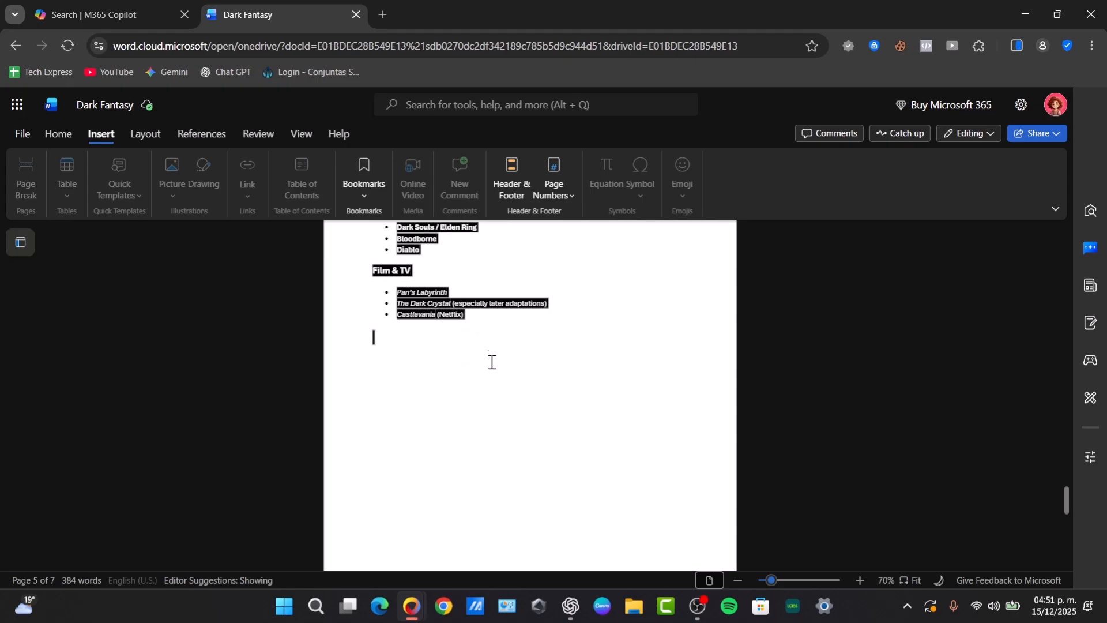
pyautogui.moveTo(492, 357); pyautogui.dragTo(497, 386)
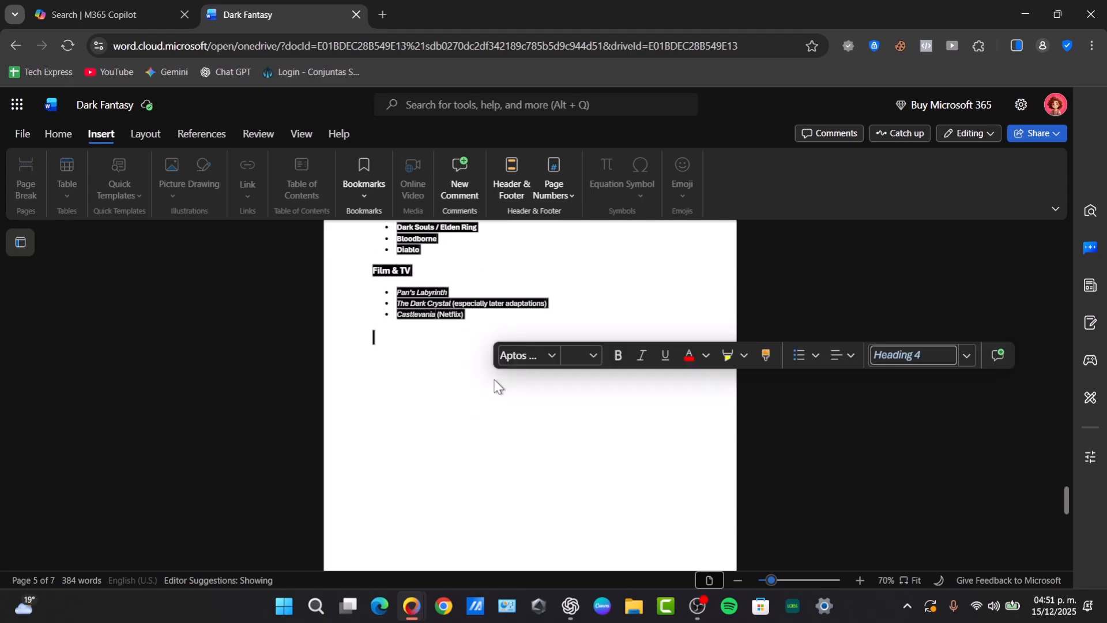
pyautogui.click(968, 359)
pyautogui.scroll(-3, 850, 454)
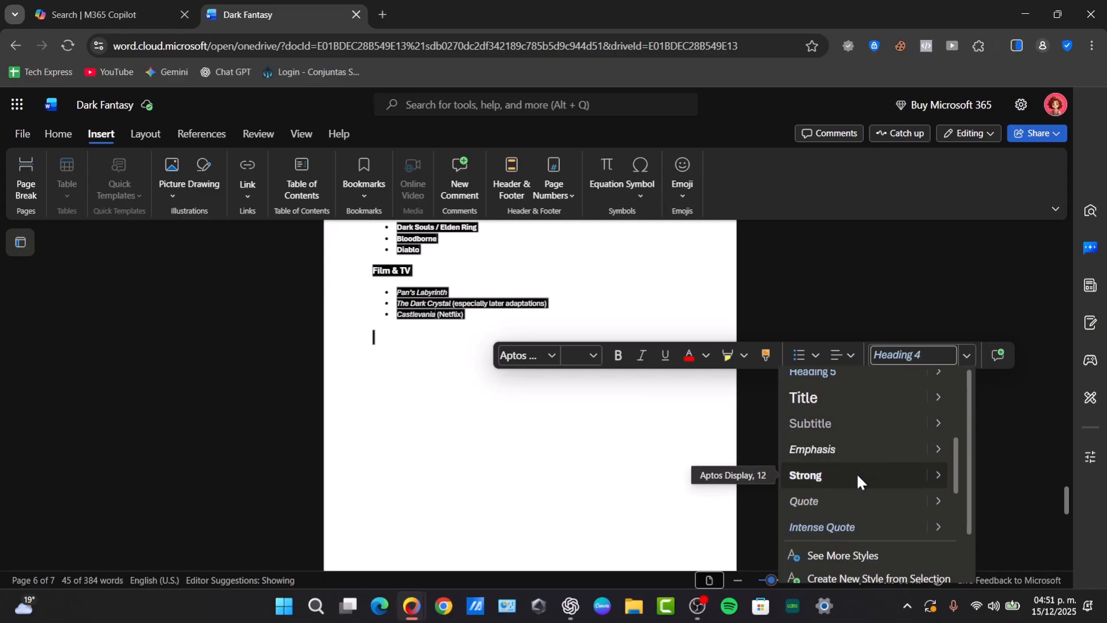
pyautogui.scroll(-4, 848, 483)
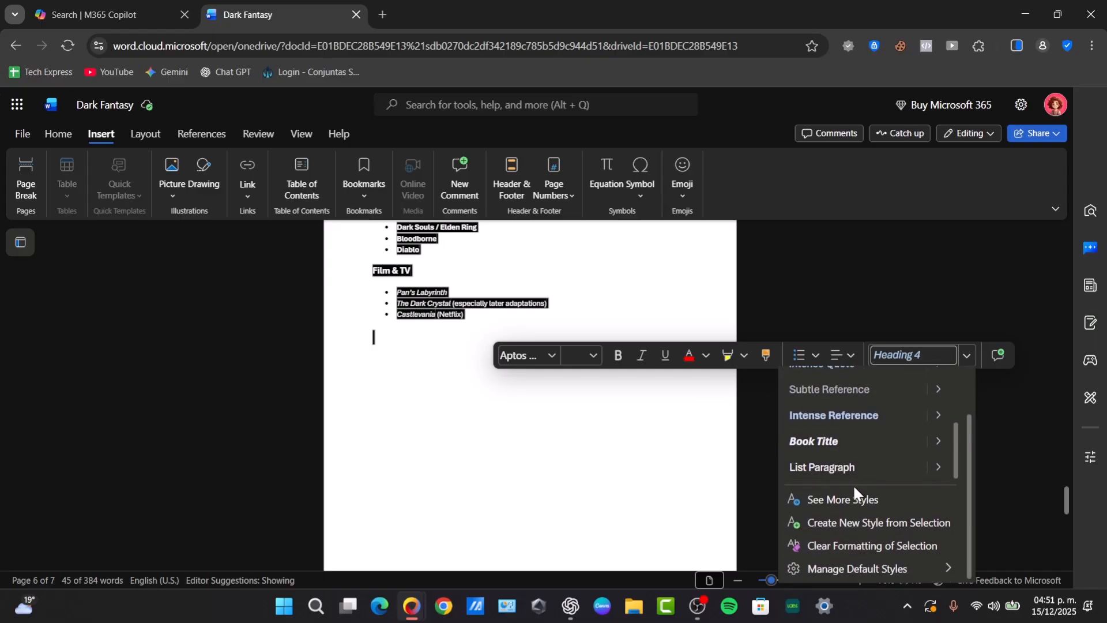
pyautogui.click(852, 460)
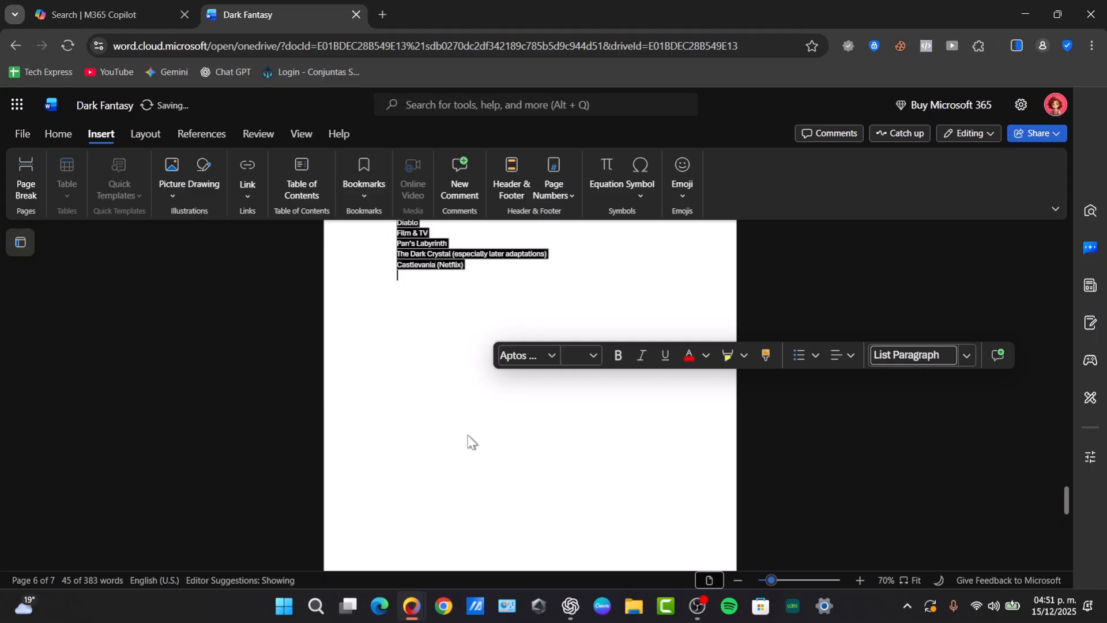
pyautogui.scroll(3, 450, 340)
pyautogui.click(464, 383)
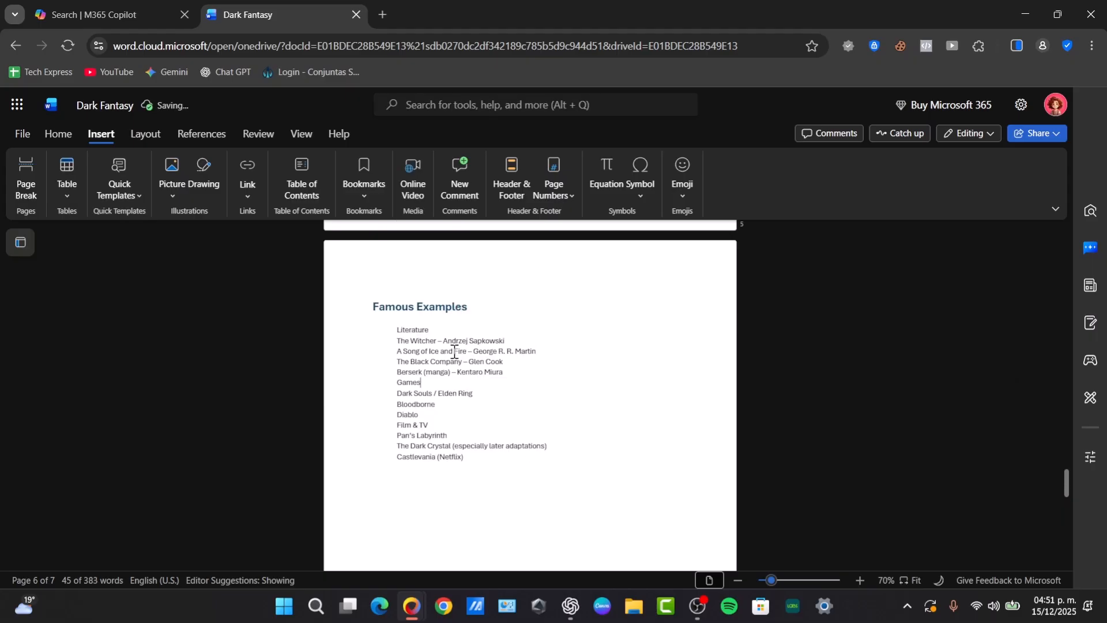
pyautogui.doubleClick(430, 331)
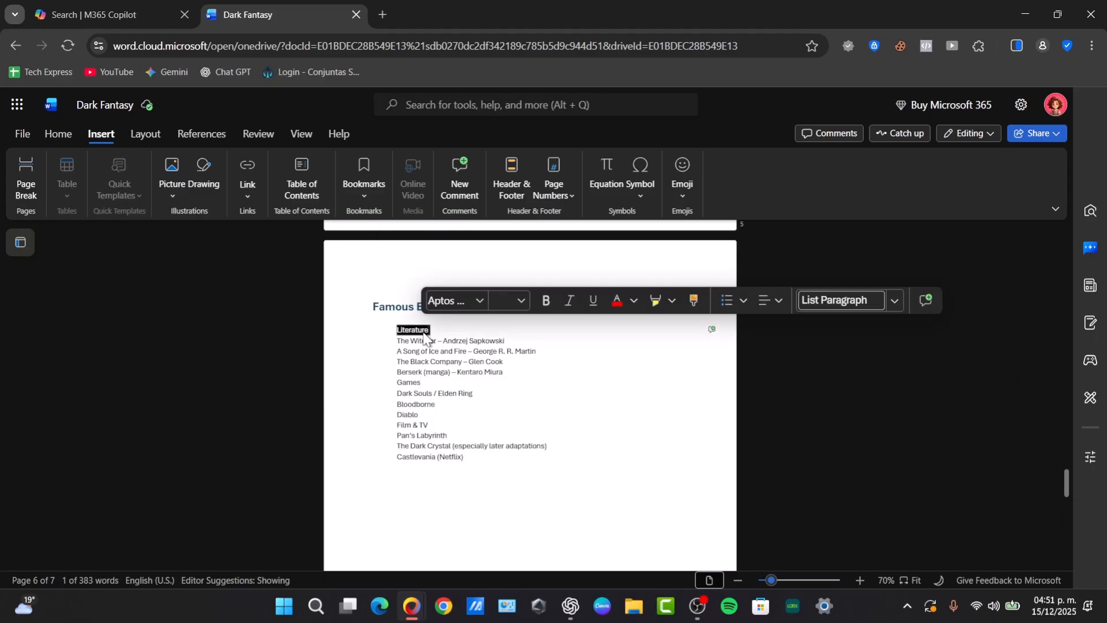
# Insert blank lines before the Games and Film & TV subheadings to separate the groups
pyautogui.doubleClick(414, 381)
pyautogui.tripleClick(412, 426)
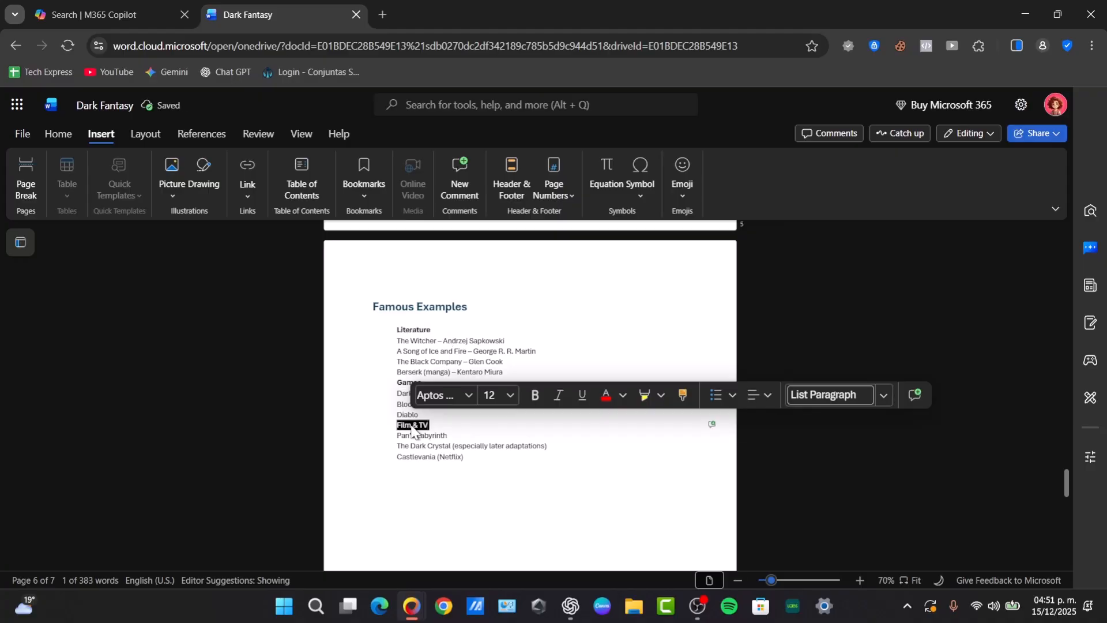
pyautogui.click(435, 422)
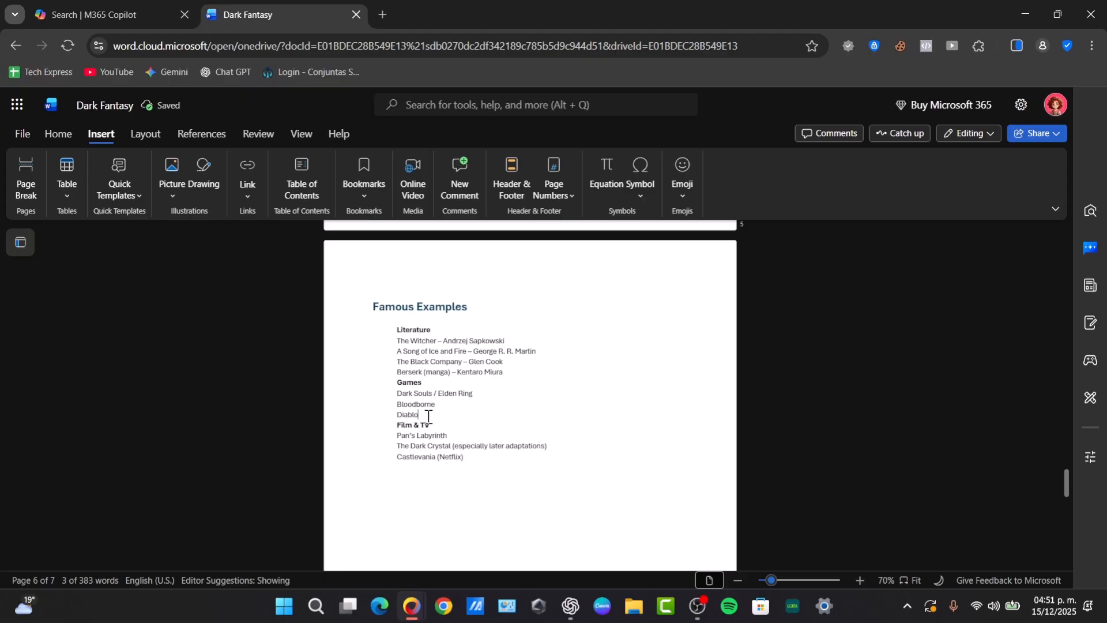
pyautogui.click(426, 415)
pyautogui.press('Return')
pyautogui.click(503, 372)
pyautogui.press('Return')
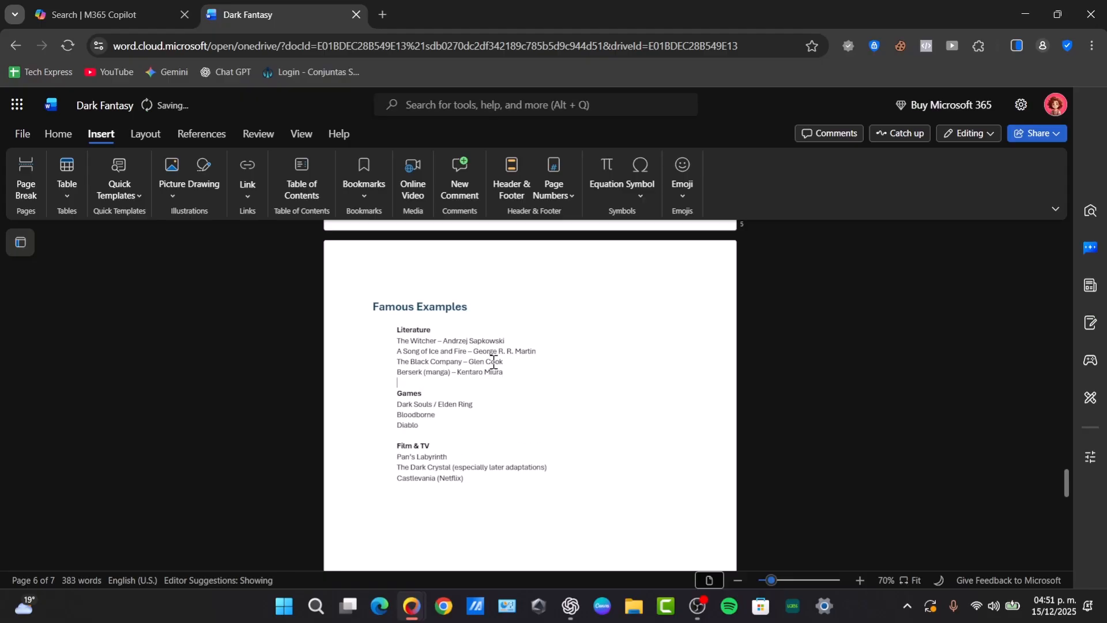
# Turn the four Literature titles into a bulleted list
pyautogui.moveTo(401, 340); pyautogui.dragTo(554, 380)
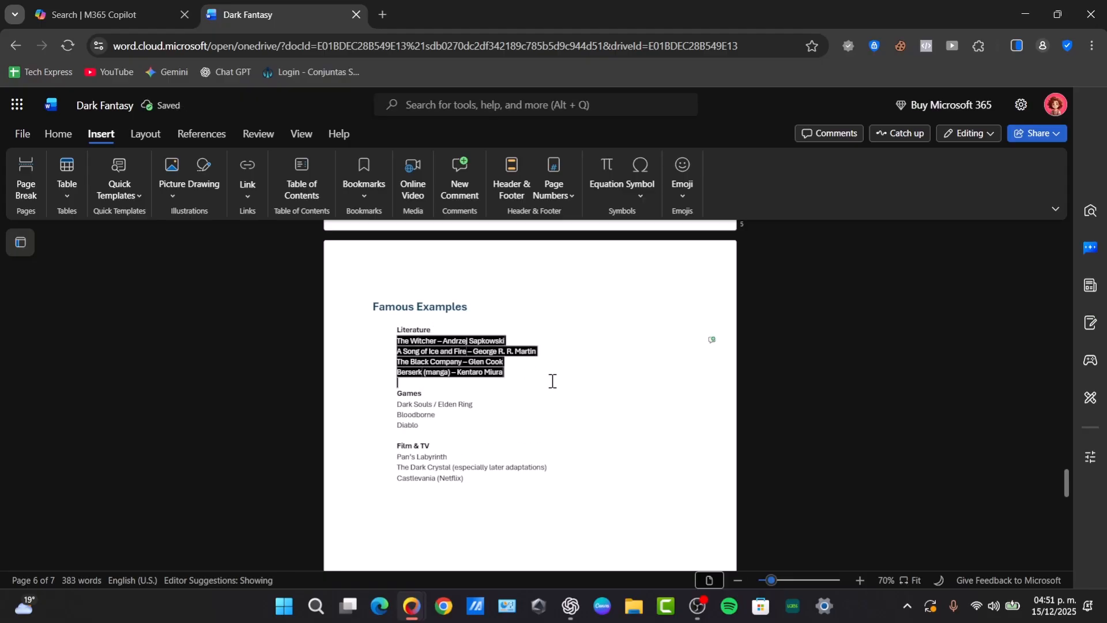
pyautogui.click(53, 135)
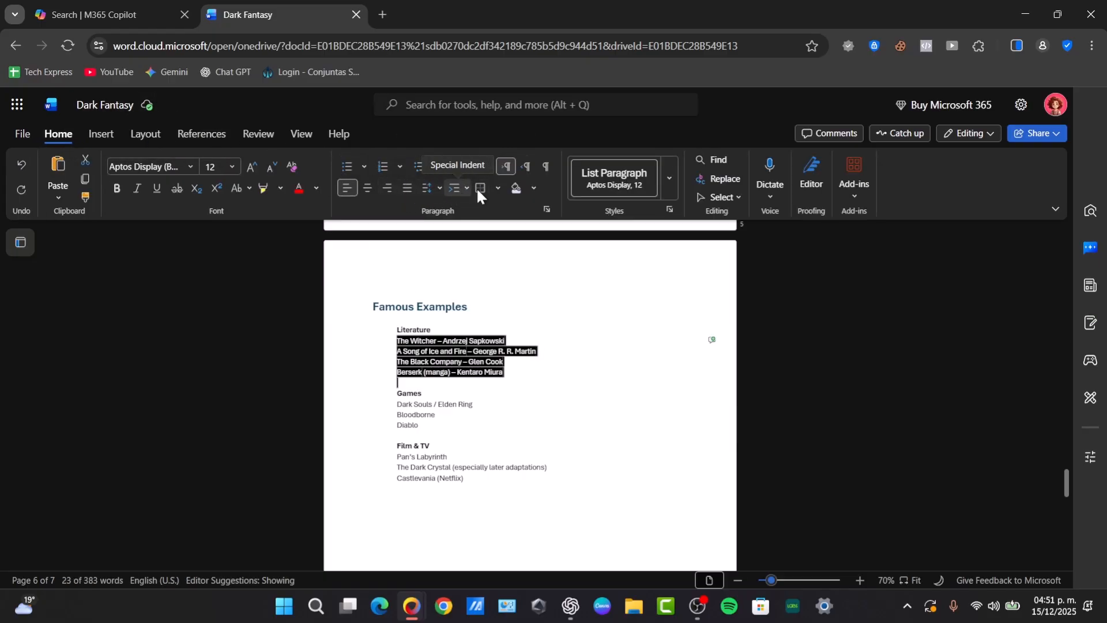
pyautogui.click(417, 178)
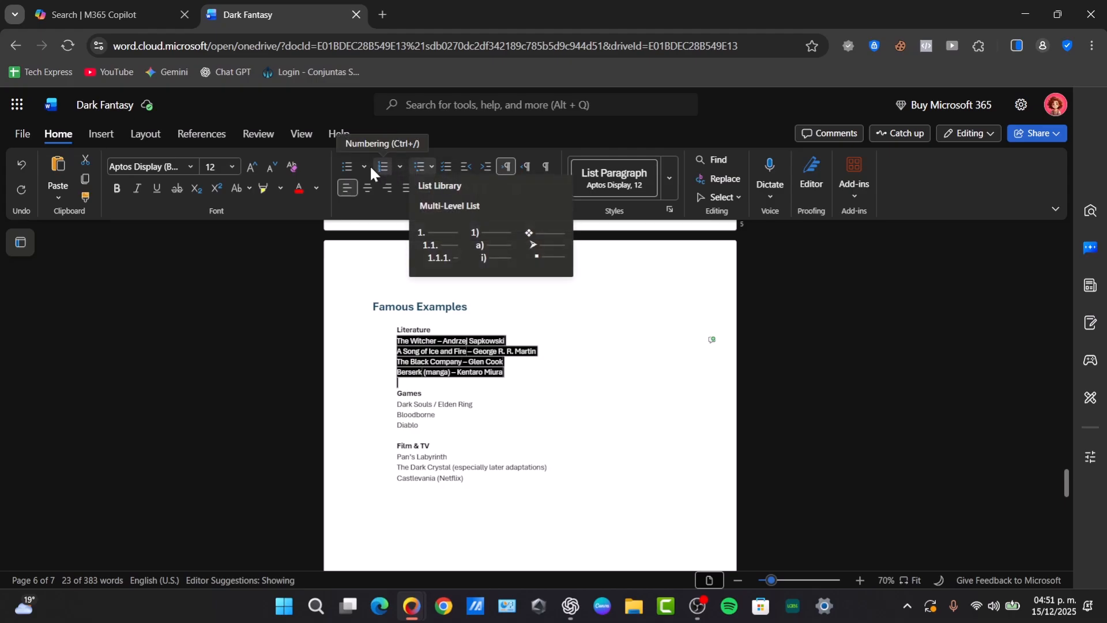
pyautogui.click(347, 169)
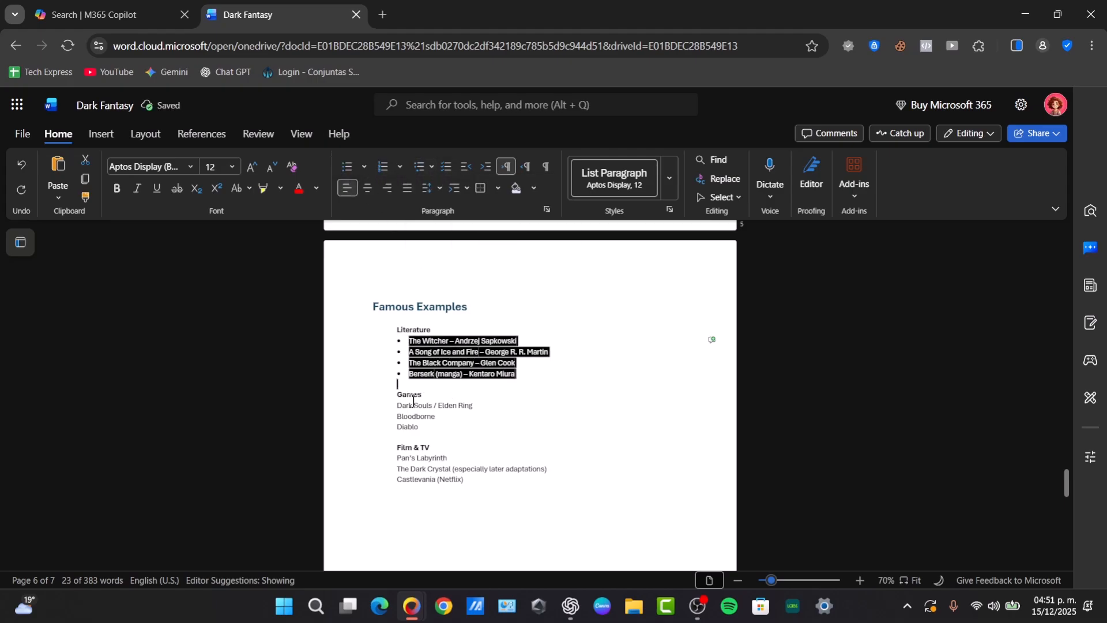
# Bullet the three Games titles and the three Film & TV titles
pyautogui.moveTo(396, 403); pyautogui.dragTo(443, 425)
pyautogui.click(347, 168)
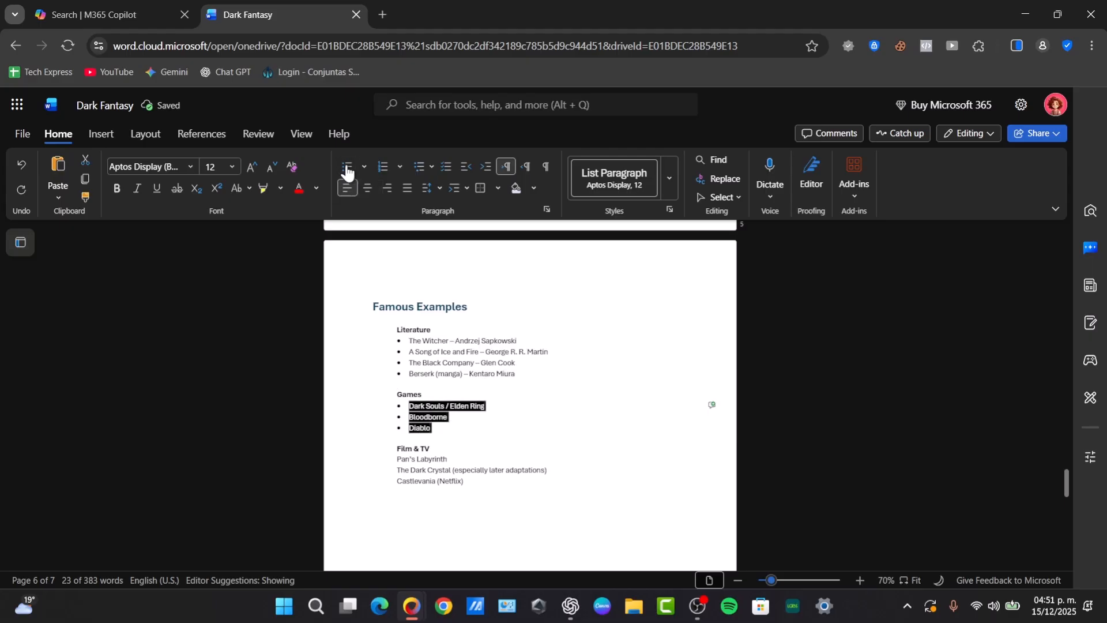
pyautogui.moveTo(474, 486); pyautogui.dragTo(398, 459)
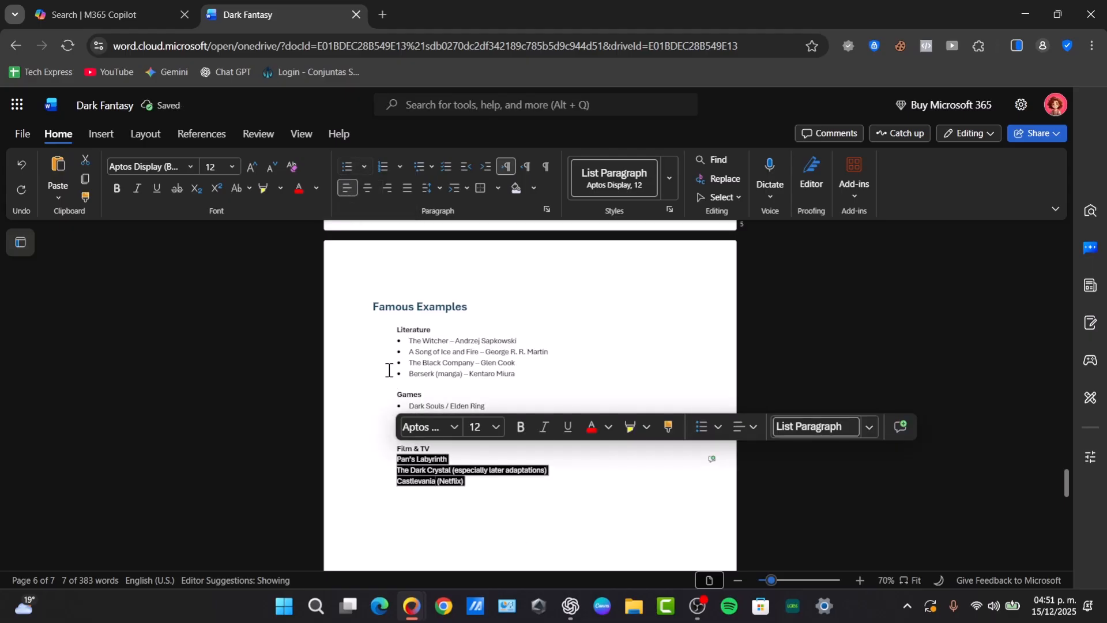
pyautogui.click(347, 167)
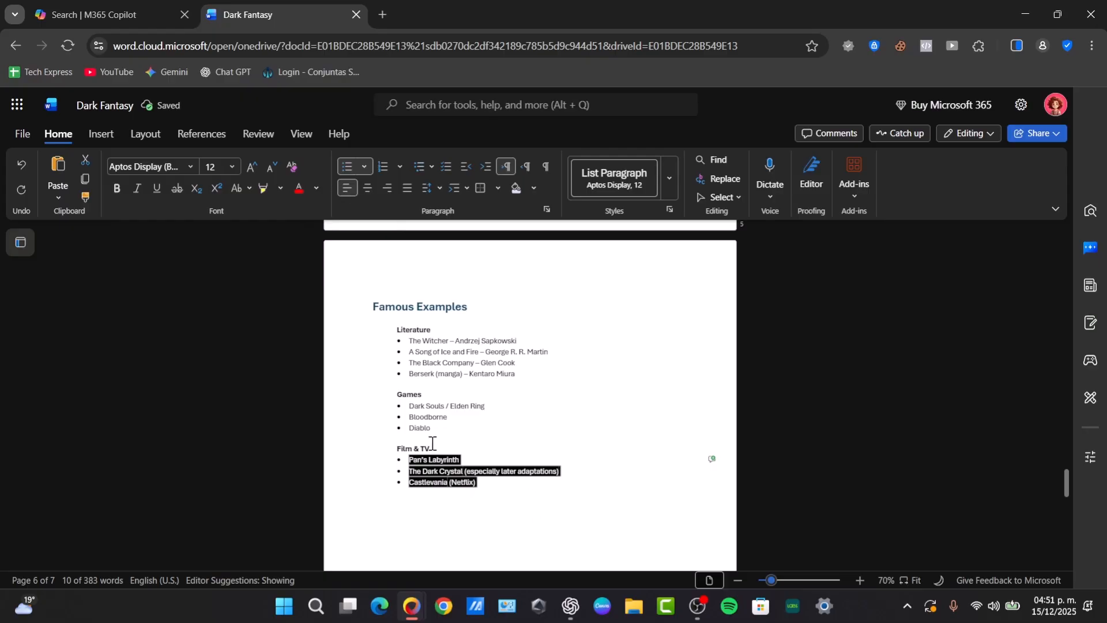
pyautogui.click(416, 449)
pyautogui.doubleClick(412, 449)
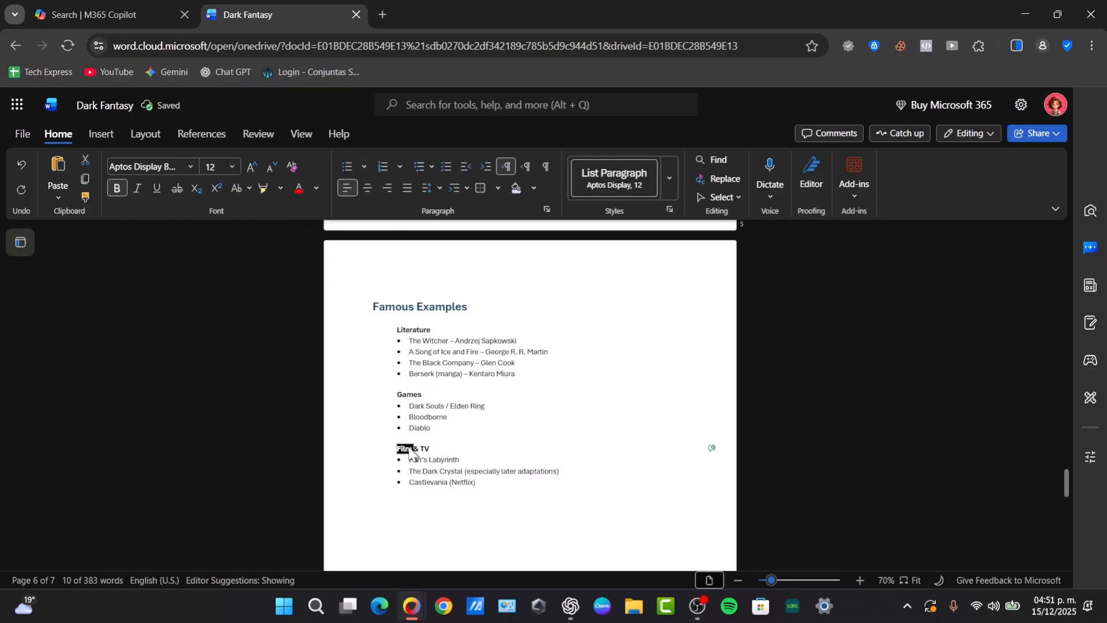
pyautogui.click(504, 474)
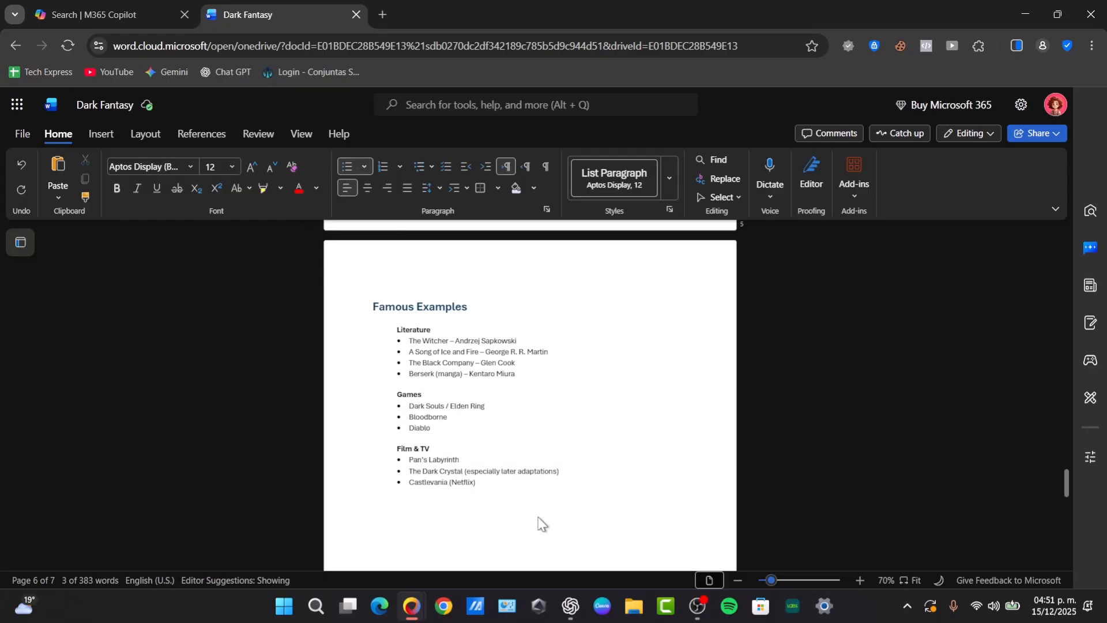
# Select entries in the table of contents and switch to the Insert commands
pyautogui.scroll(20, 539, 524)
pyautogui.scroll(-6, 542, 524)
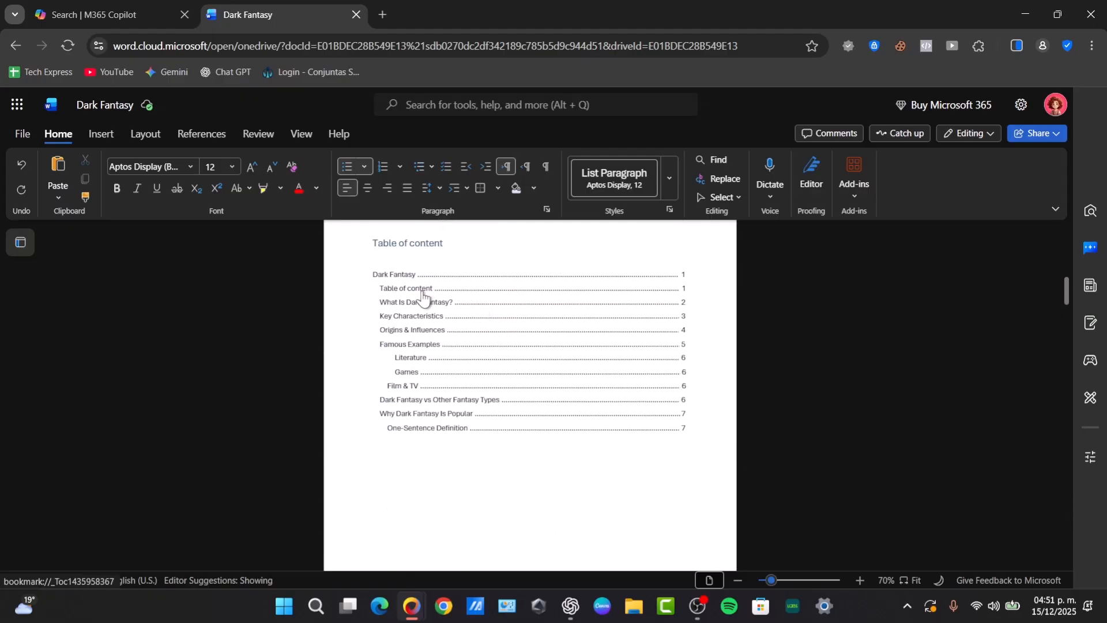
pyautogui.click(387, 283)
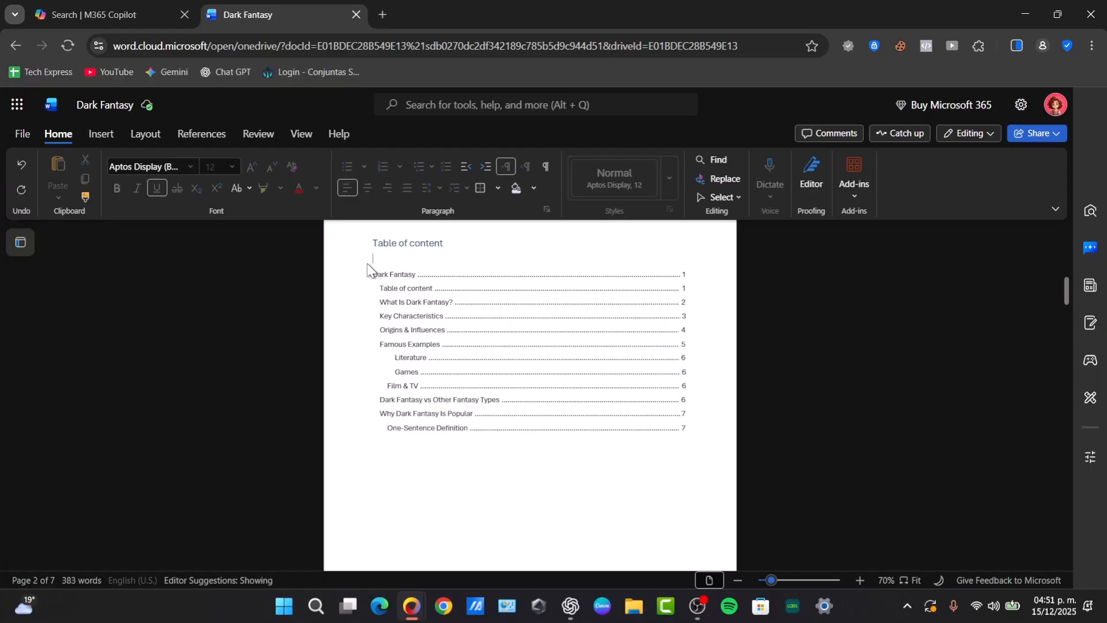
pyautogui.doubleClick(381, 302)
pyautogui.click(141, 134)
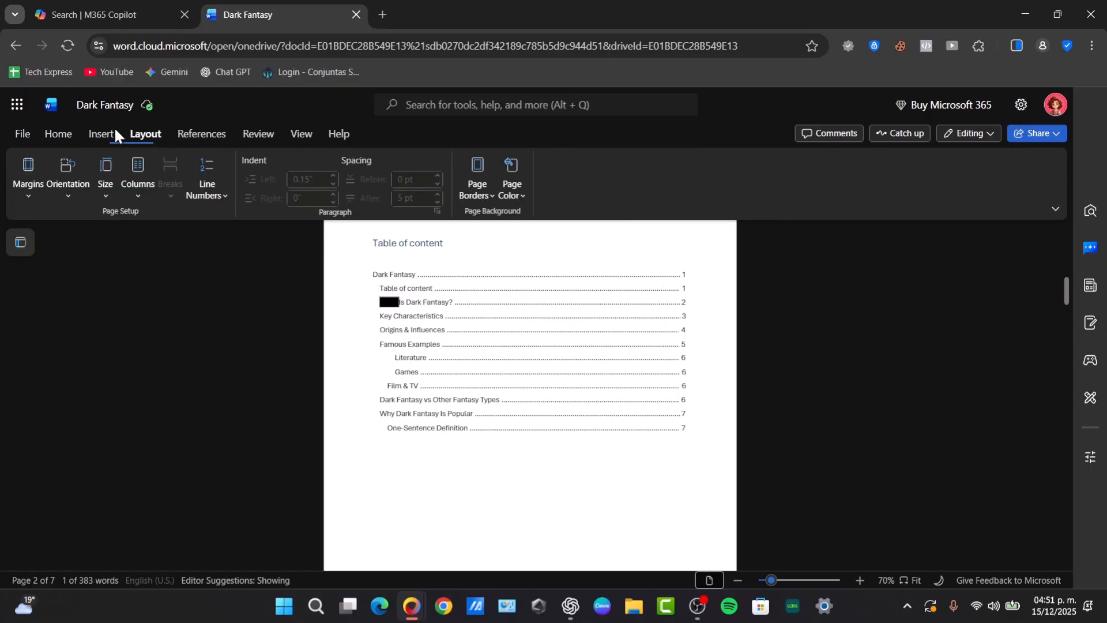
pyautogui.click(101, 133)
pyautogui.click(454, 326)
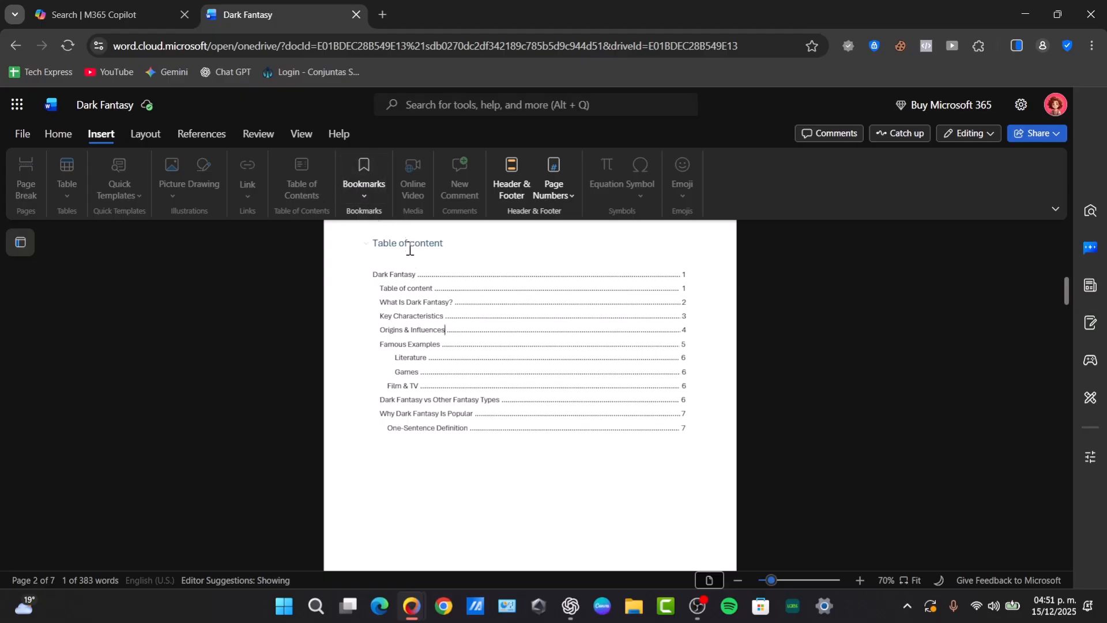
pyautogui.tripleClick(391, 277)
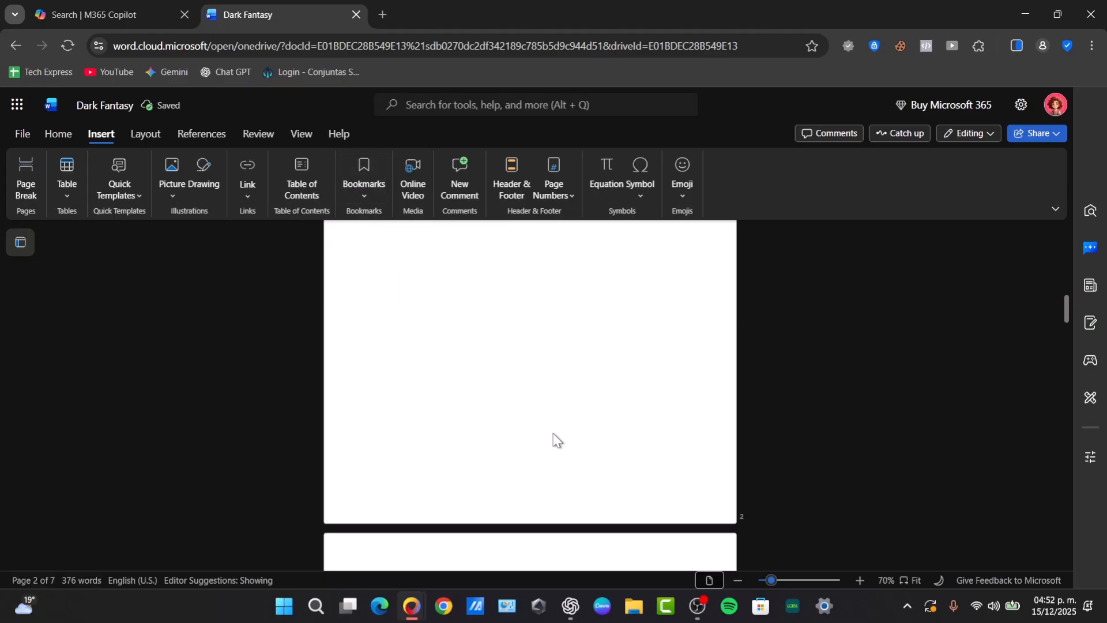
pyautogui.scroll(15, 556, 443)
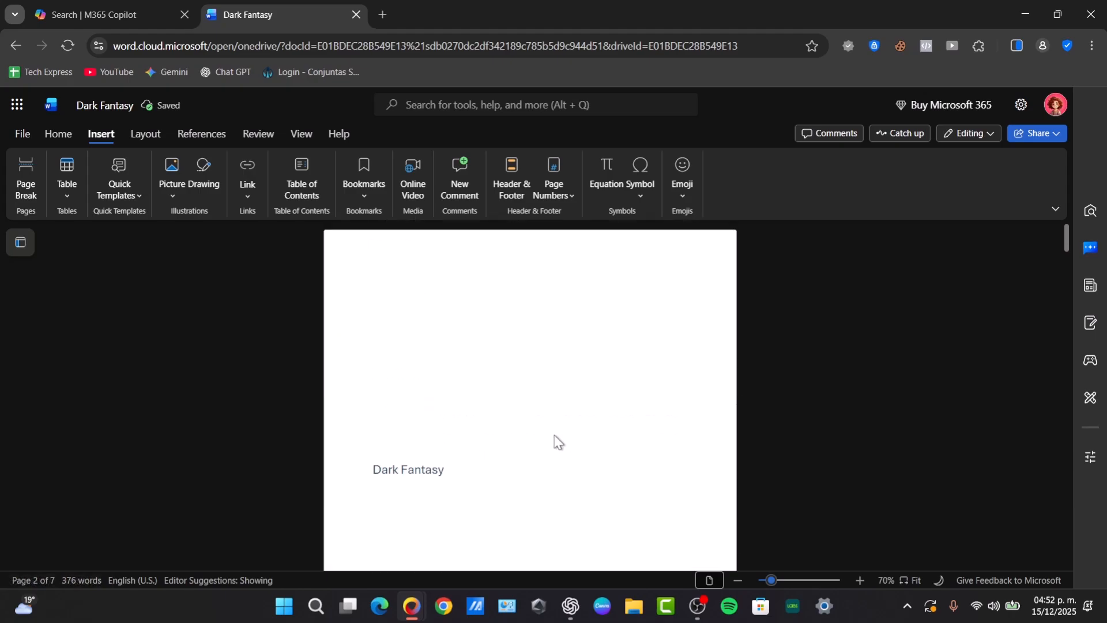
pyautogui.scroll(-5, 564, 448)
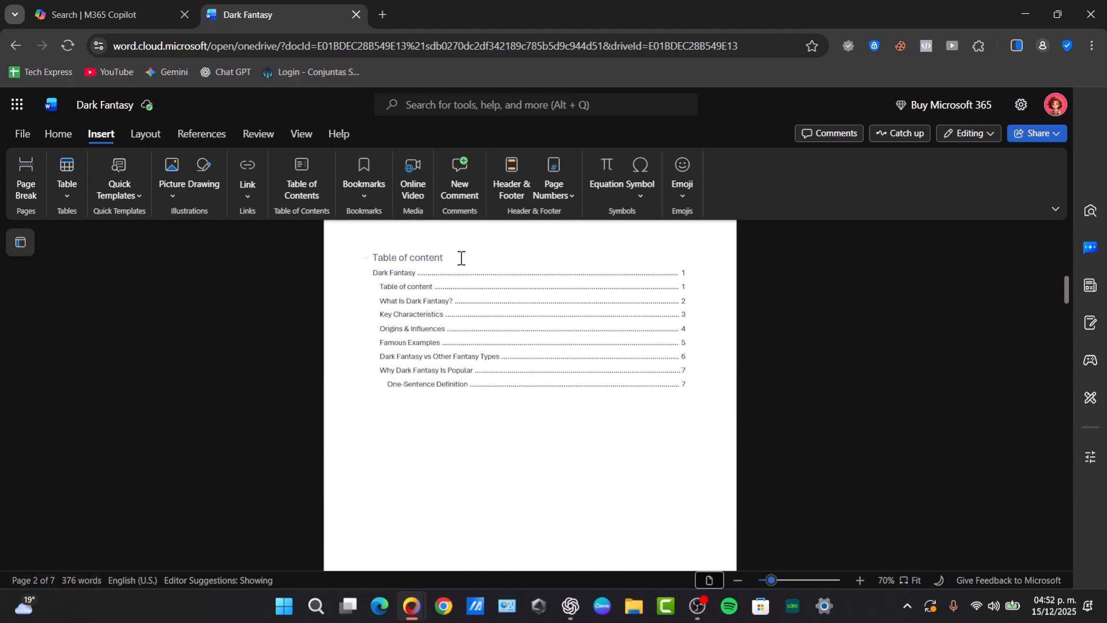
# Add an empty line below the Table of content title and place the caret there
pyautogui.press('Return')
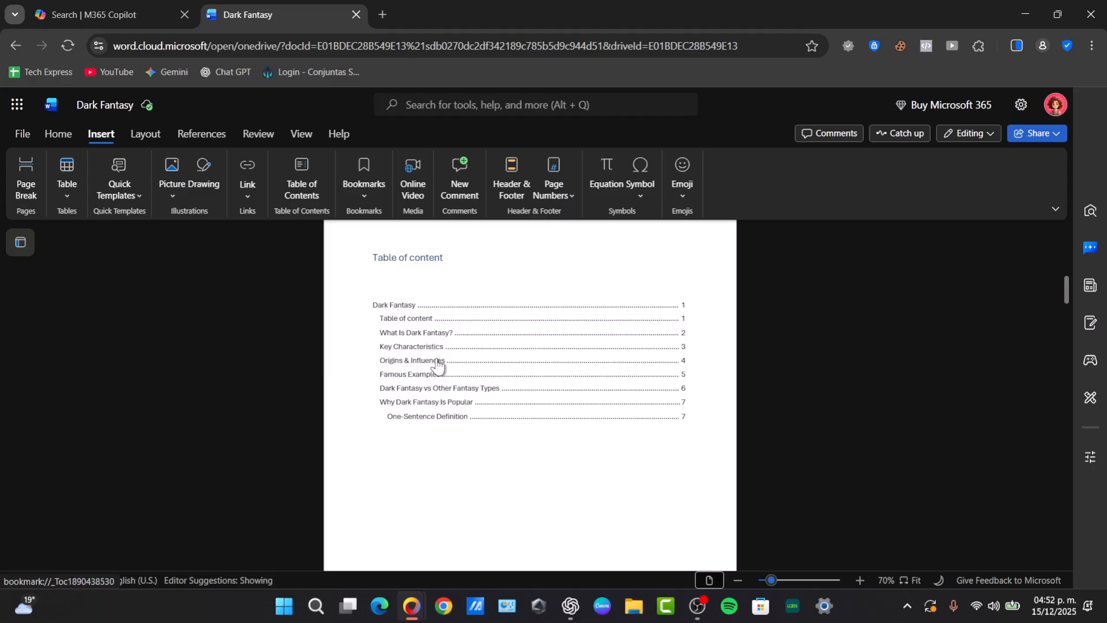
pyautogui.scroll(-5, 459, 386)
pyautogui.scroll(-3, 459, 387)
pyautogui.scroll(8, 456, 384)
pyautogui.scroll(6, 410, 313)
pyautogui.scroll(-3, 444, 354)
pyautogui.scroll(-2, 457, 364)
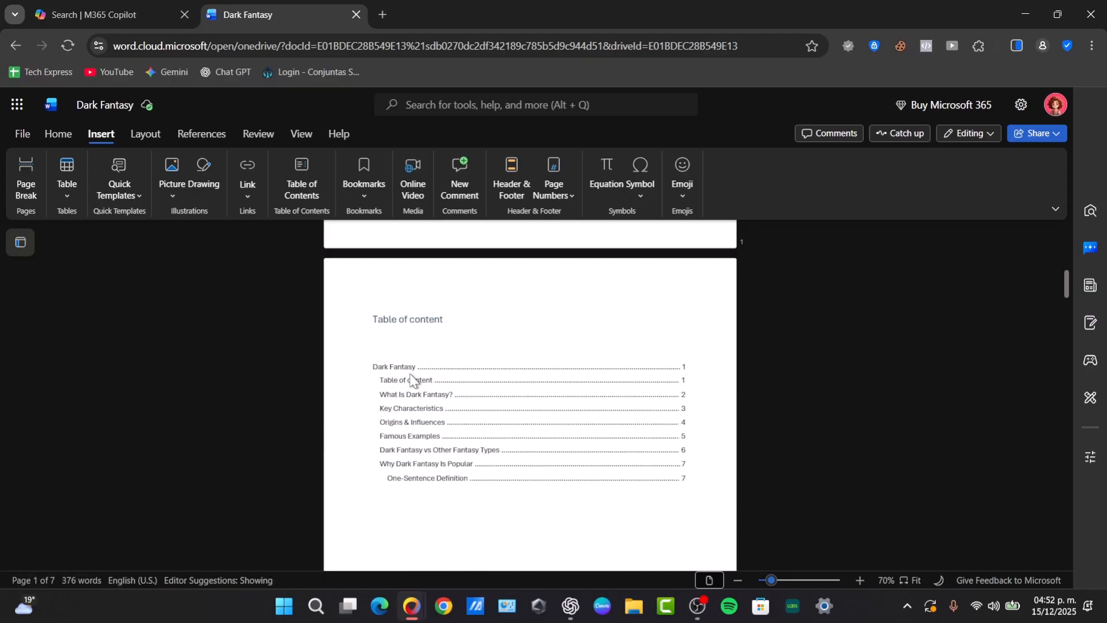
pyautogui.click(407, 368)
pyautogui.doubleClick(406, 369)
pyautogui.scroll(7, 641, 371)
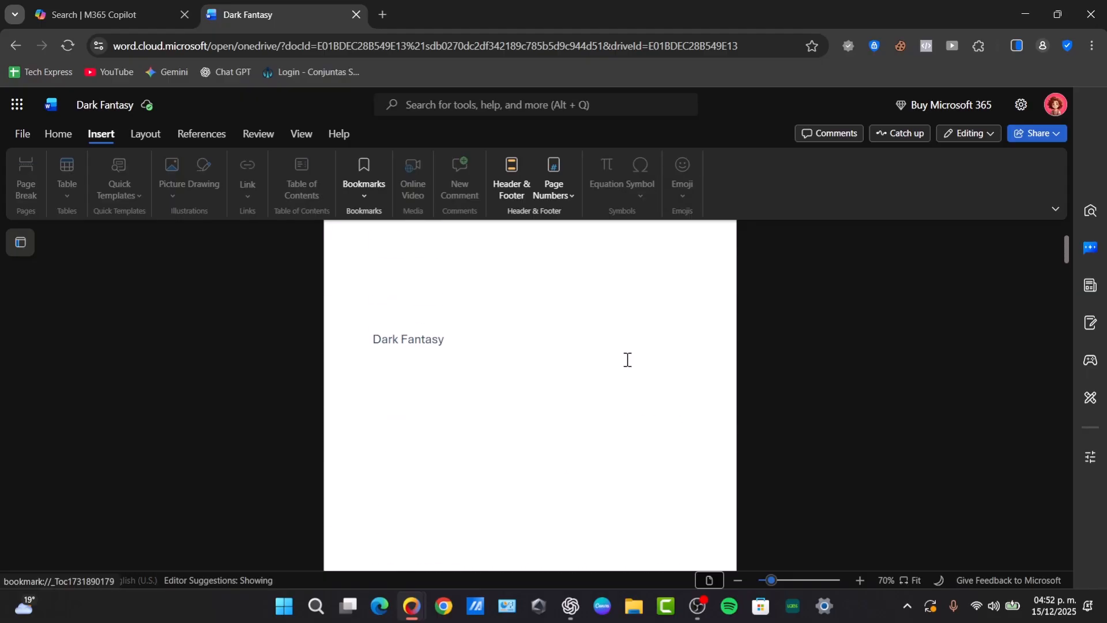
pyautogui.scroll(-7, 549, 382)
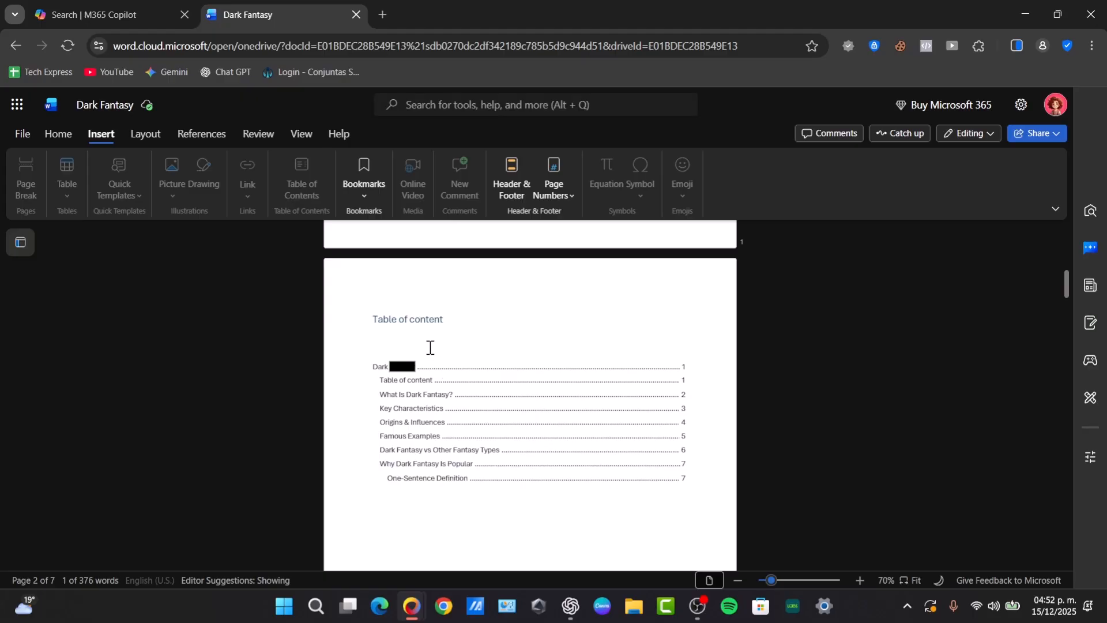
pyautogui.click(430, 348)
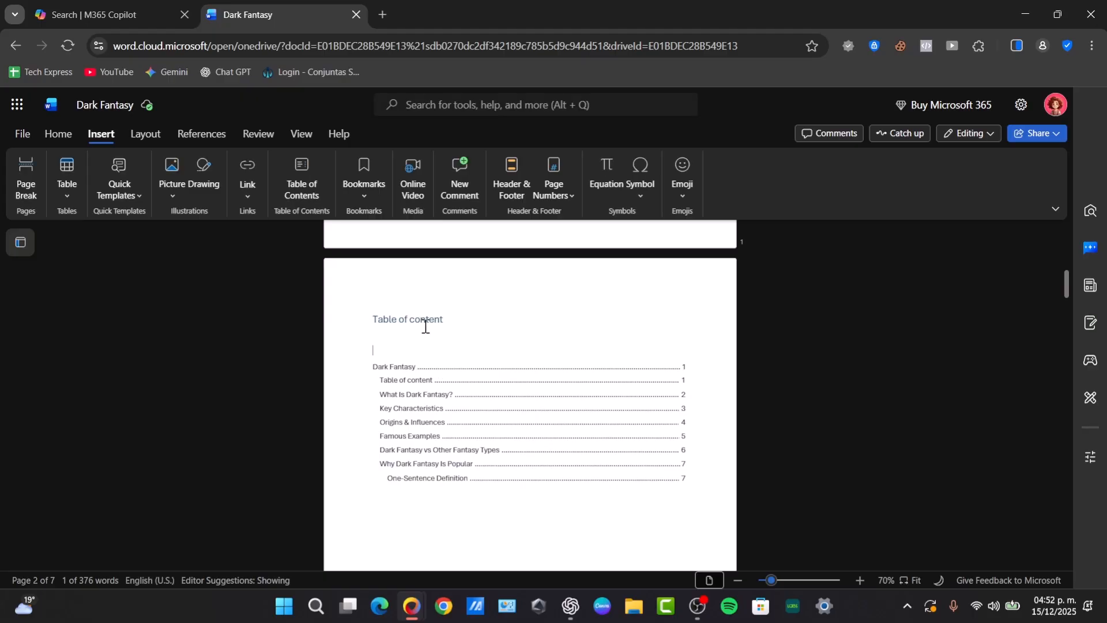
# Insert an automatic table of contents on the empty line and update the original one
pyautogui.click(302, 202)
pyautogui.click(429, 369)
pyautogui.rightClick(385, 345)
pyautogui.click(368, 348)
pyautogui.rightClick(378, 352)
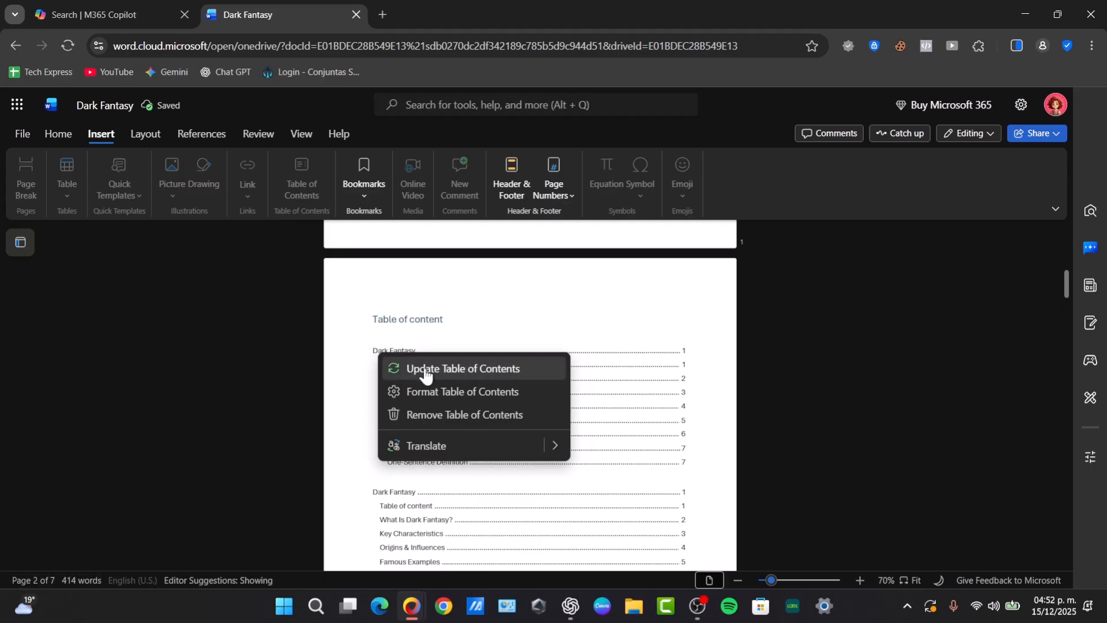
pyautogui.click(398, 368)
# Format the first table of contents: Heading 2 levels, underscore leaders, right-aligned page numbers
pyautogui.rightClick(416, 362)
pyautogui.click(477, 401)
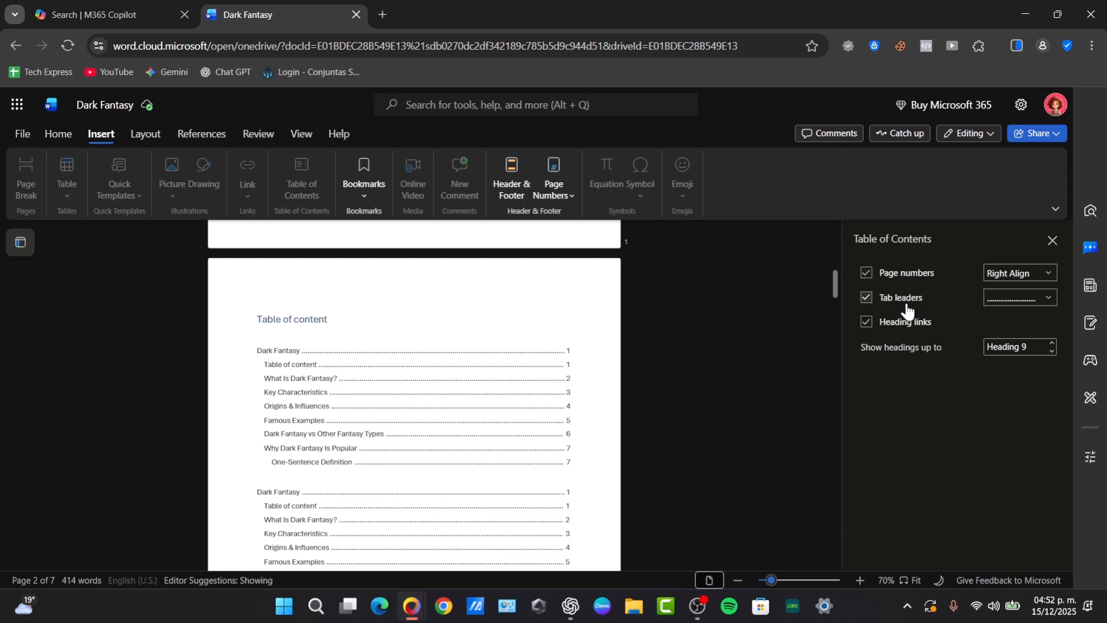
pyautogui.click(1043, 351)
pyautogui.write('5')
pyautogui.click(1052, 351)
pyautogui.click(1052, 351)
pyautogui.click(1052, 351)
pyautogui.click(1047, 274)
pyautogui.click(1015, 292)
pyautogui.click(1044, 297)
pyautogui.click(1031, 358)
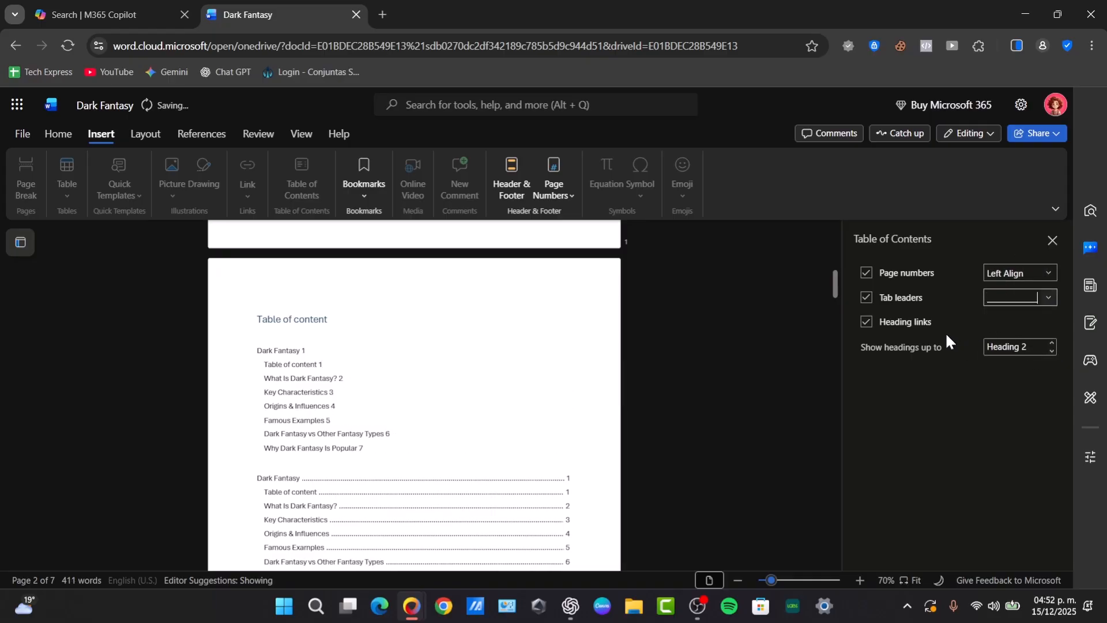
pyautogui.click(868, 326)
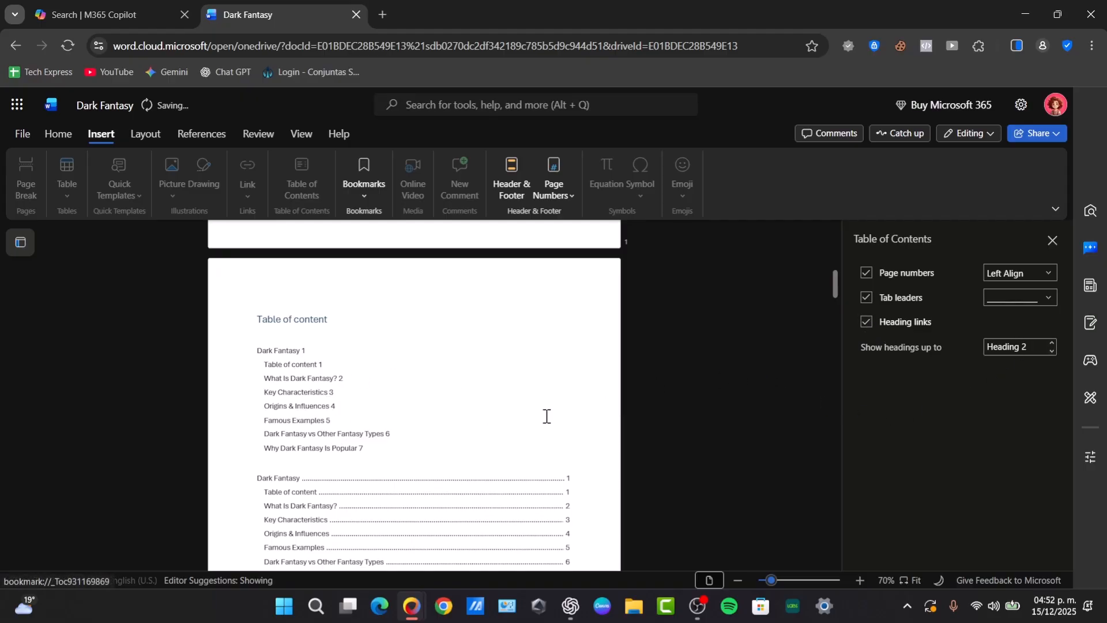
pyautogui.click(1036, 278)
pyautogui.click(1030, 310)
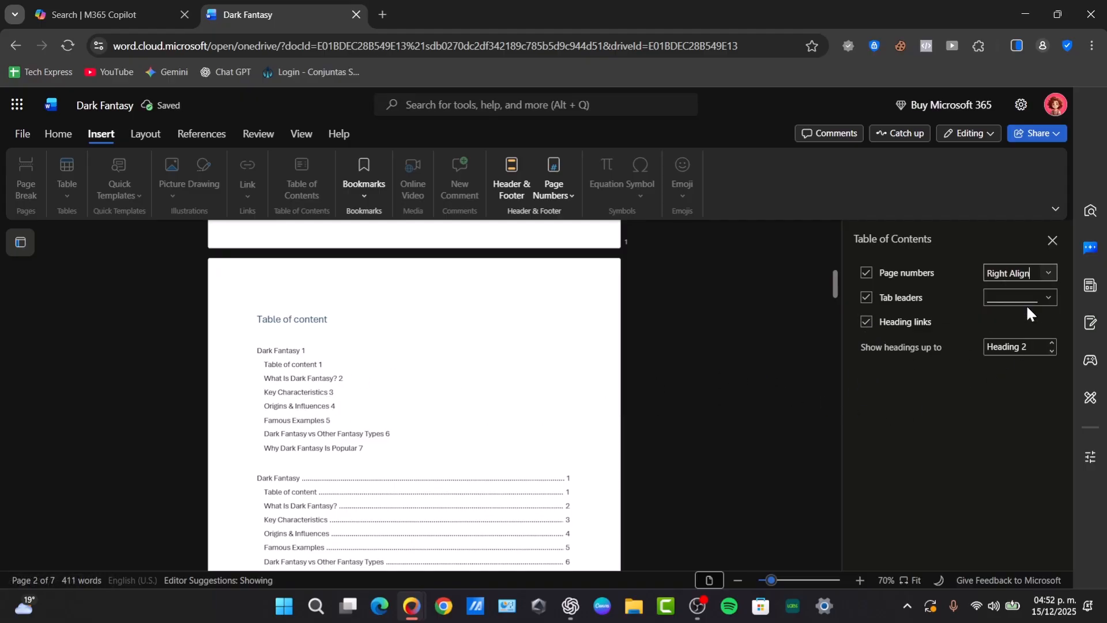
pyautogui.scroll(-7, 476, 457)
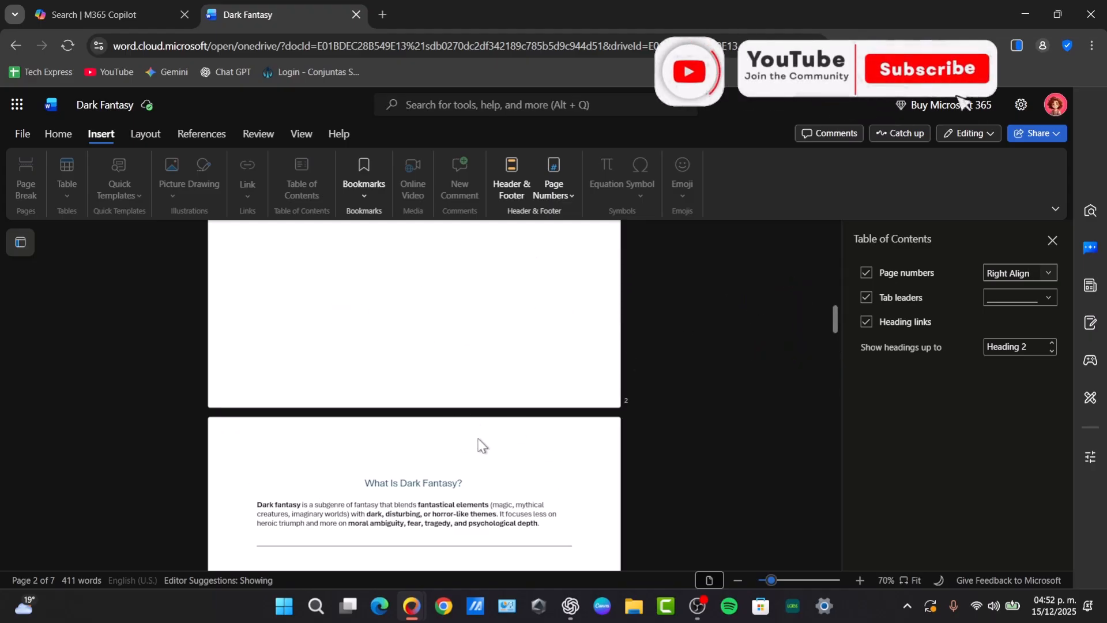
pyautogui.scroll(7, 482, 454)
pyautogui.scroll(-10, 483, 438)
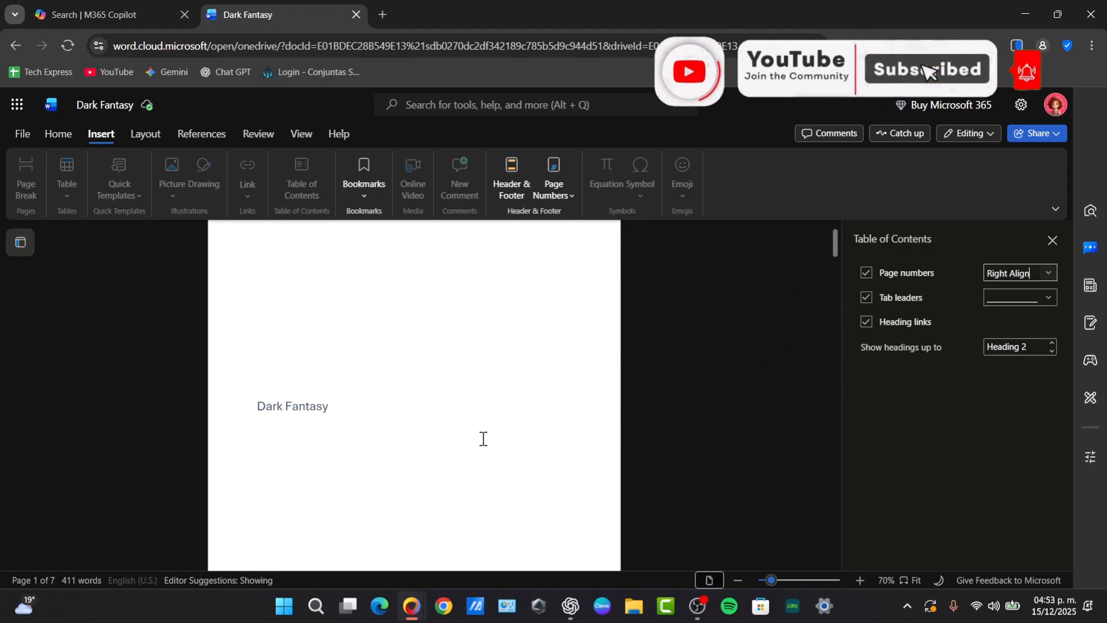
pyautogui.scroll(-20, 486, 445)
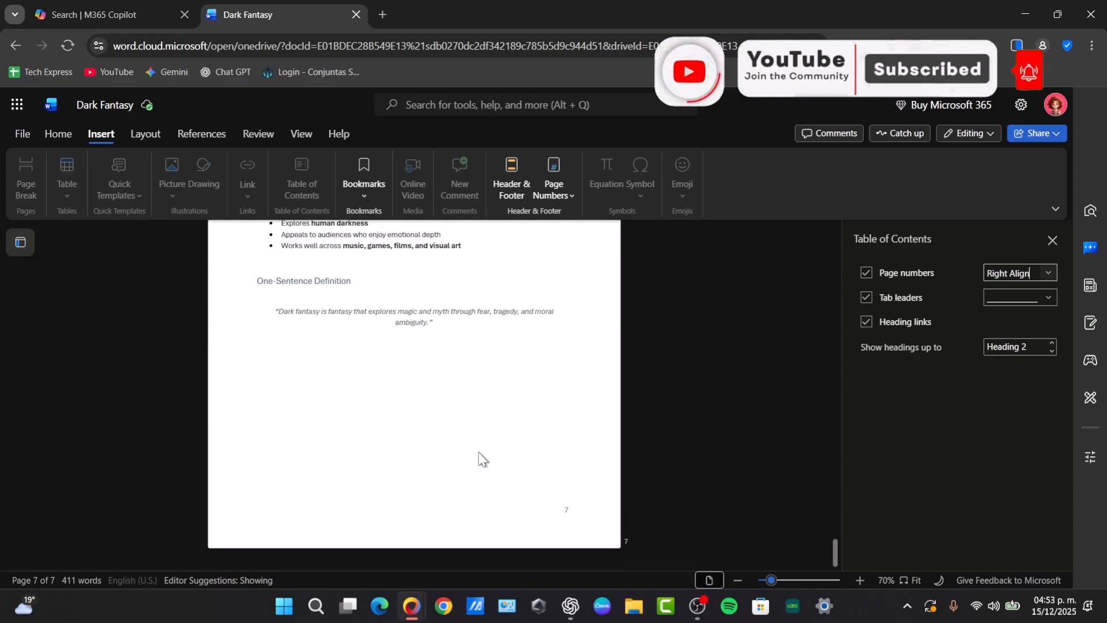